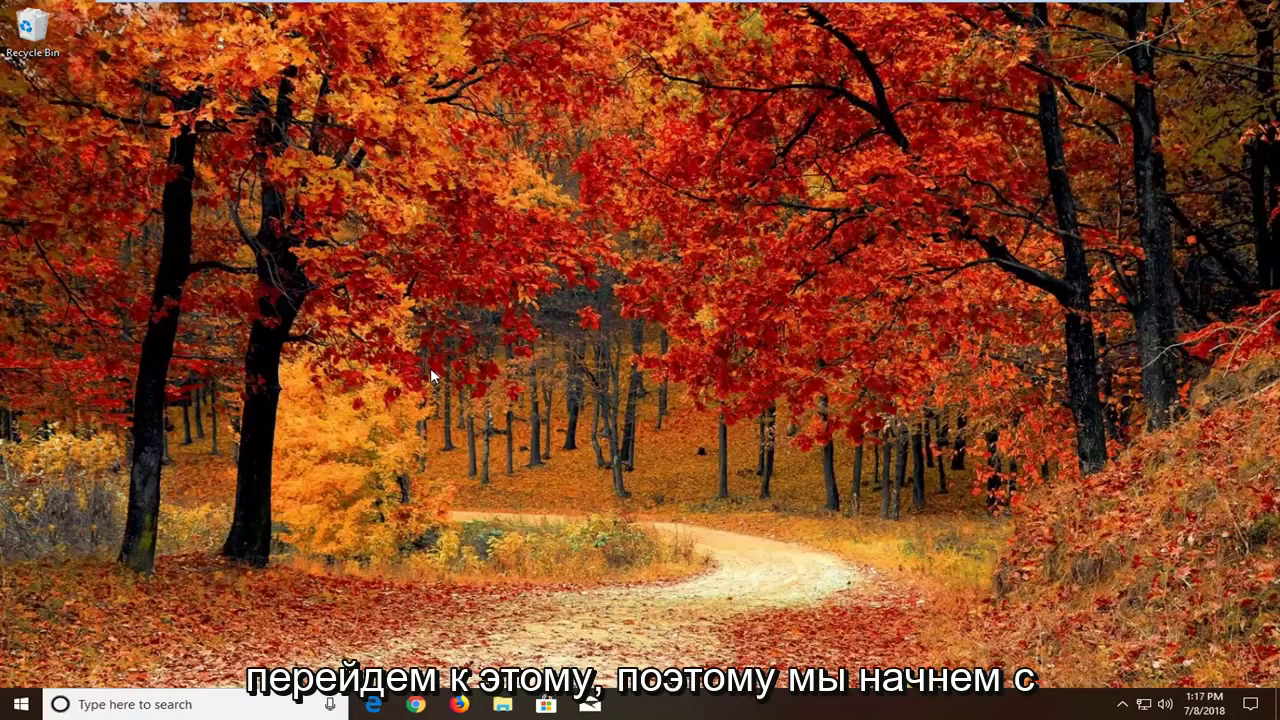
- Search Windows for "services" and open the Services desktop app
{"action": "left_click", "coordinate": [15, 704]}
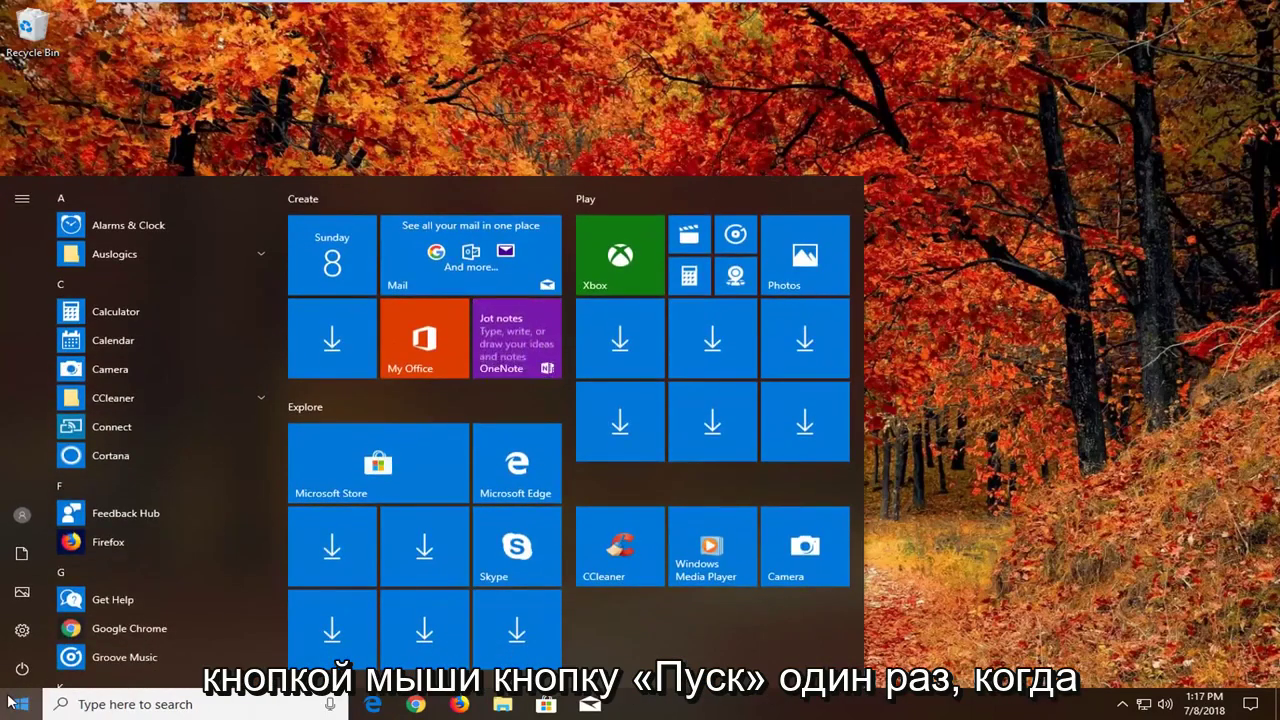
{"action": "type", "text": "services"}
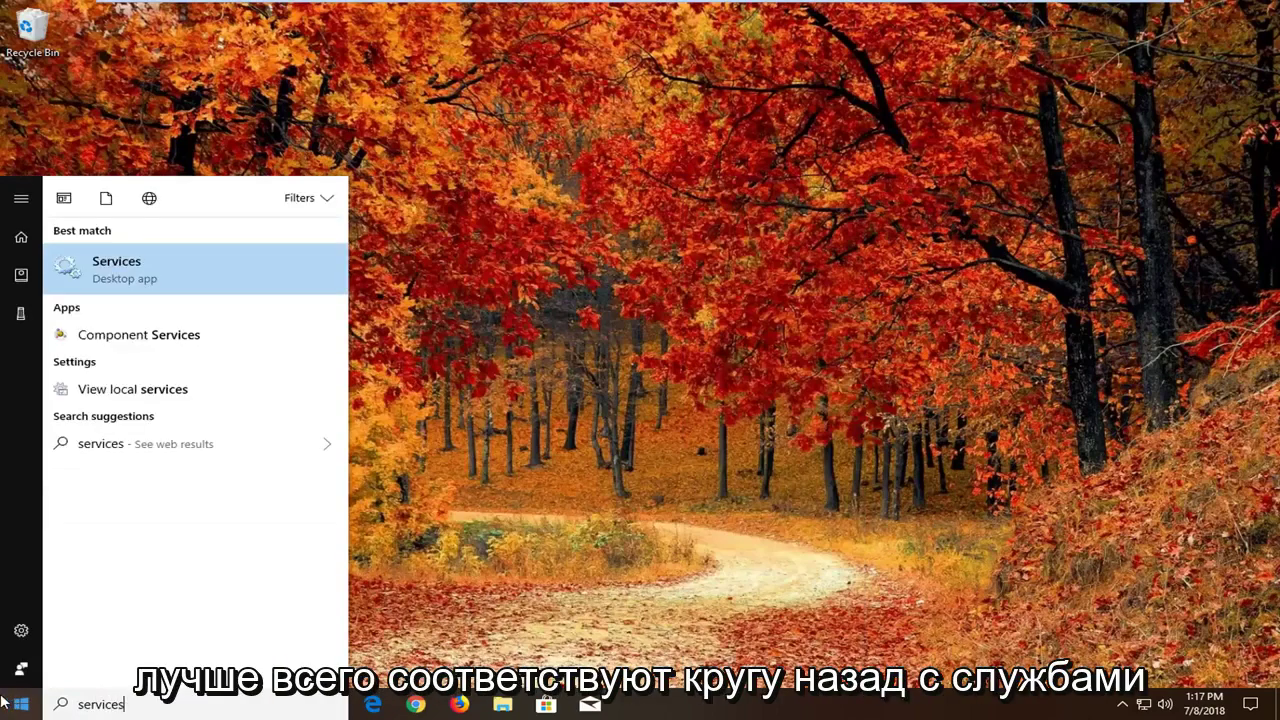
{"action": "left_click", "coordinate": [121, 278]}
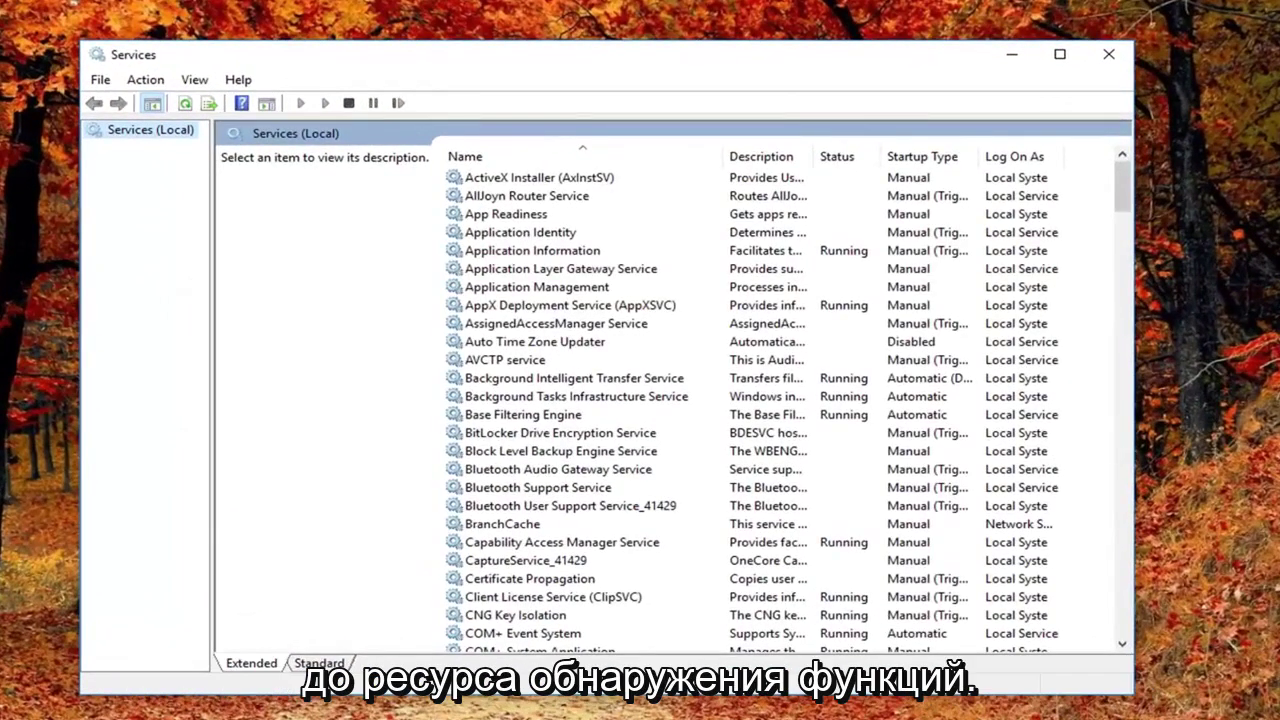
- Open the properties of the Function Discovery Resource Publication service
{"action": "left_click", "coordinate": [584, 414]}
{"action": "scroll", "coordinate": [575, 440], "scroll_direction": "down", "scroll_amount": 9}
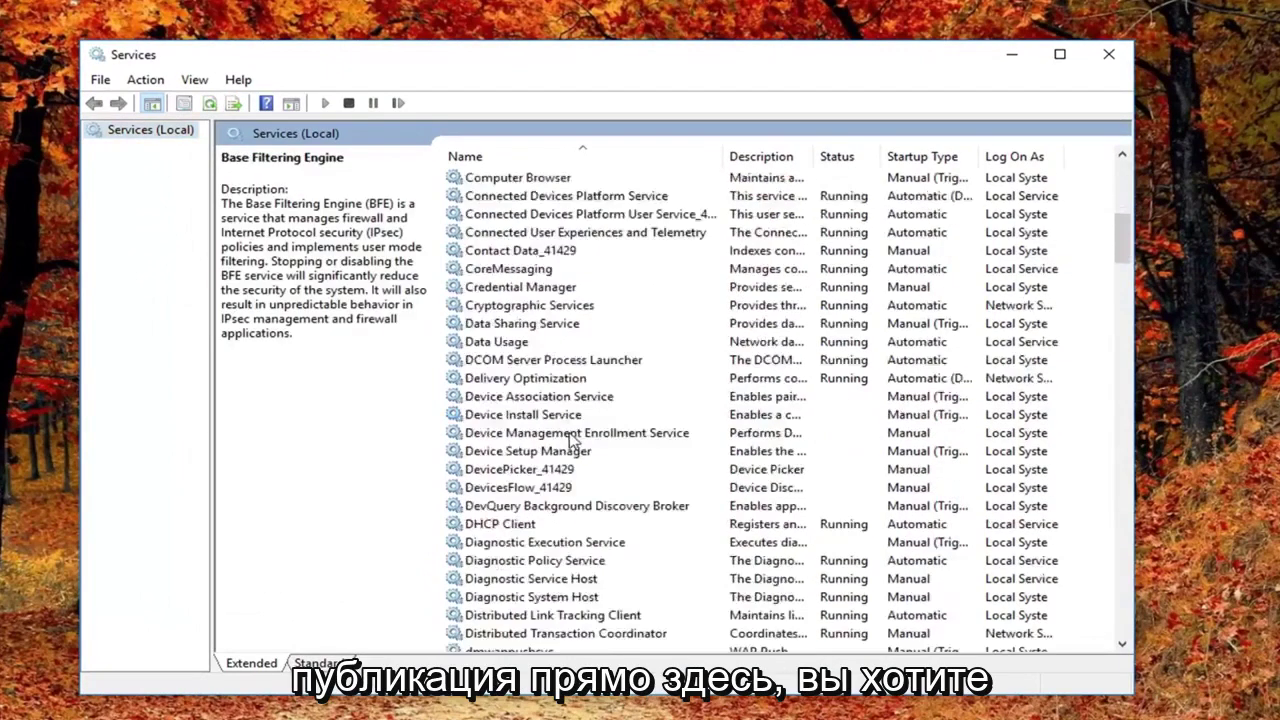
{"action": "scroll", "coordinate": [528, 486], "scroll_direction": "down", "scroll_amount": 7}
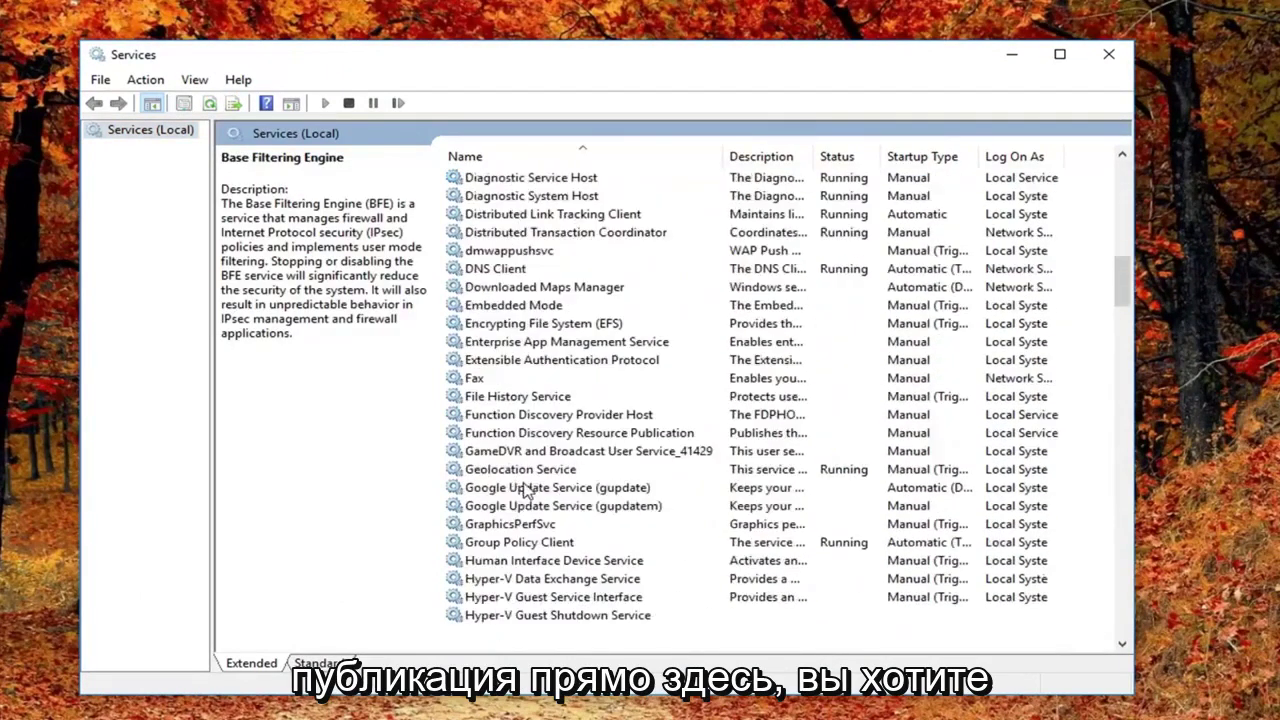
{"action": "left_click", "coordinate": [492, 436]}
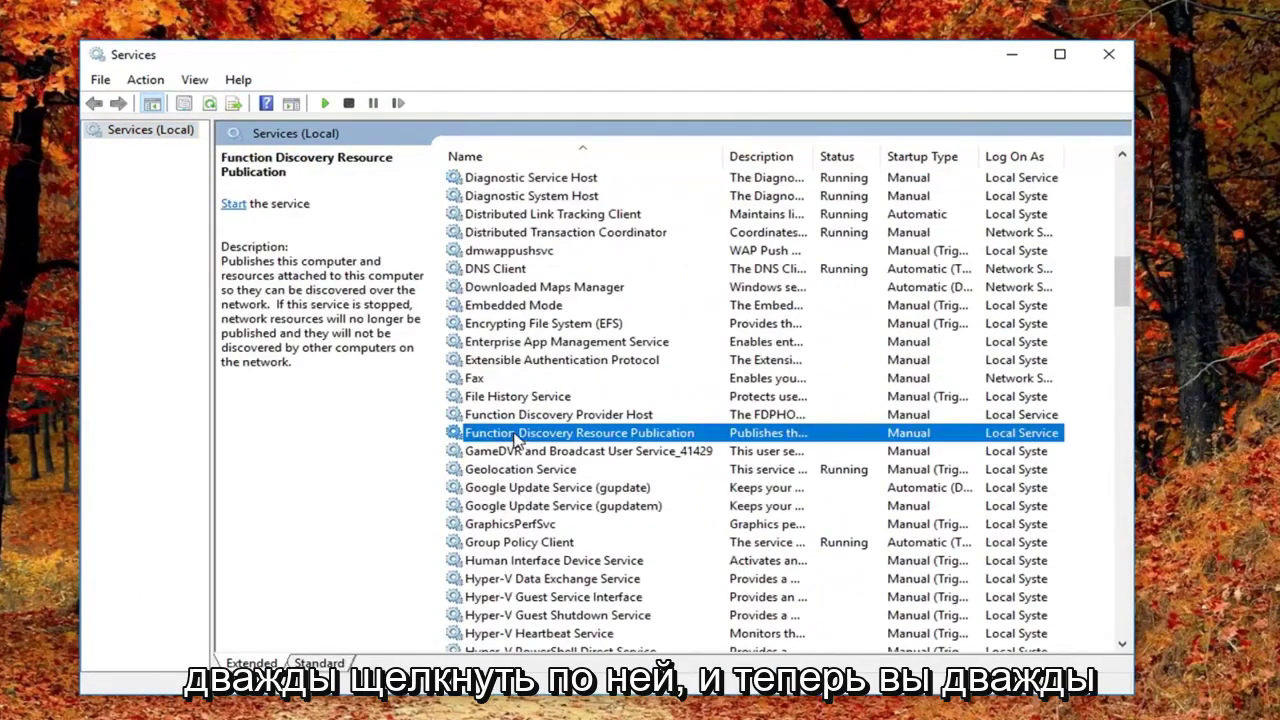
{"action": "double_click", "coordinate": [516, 440]}
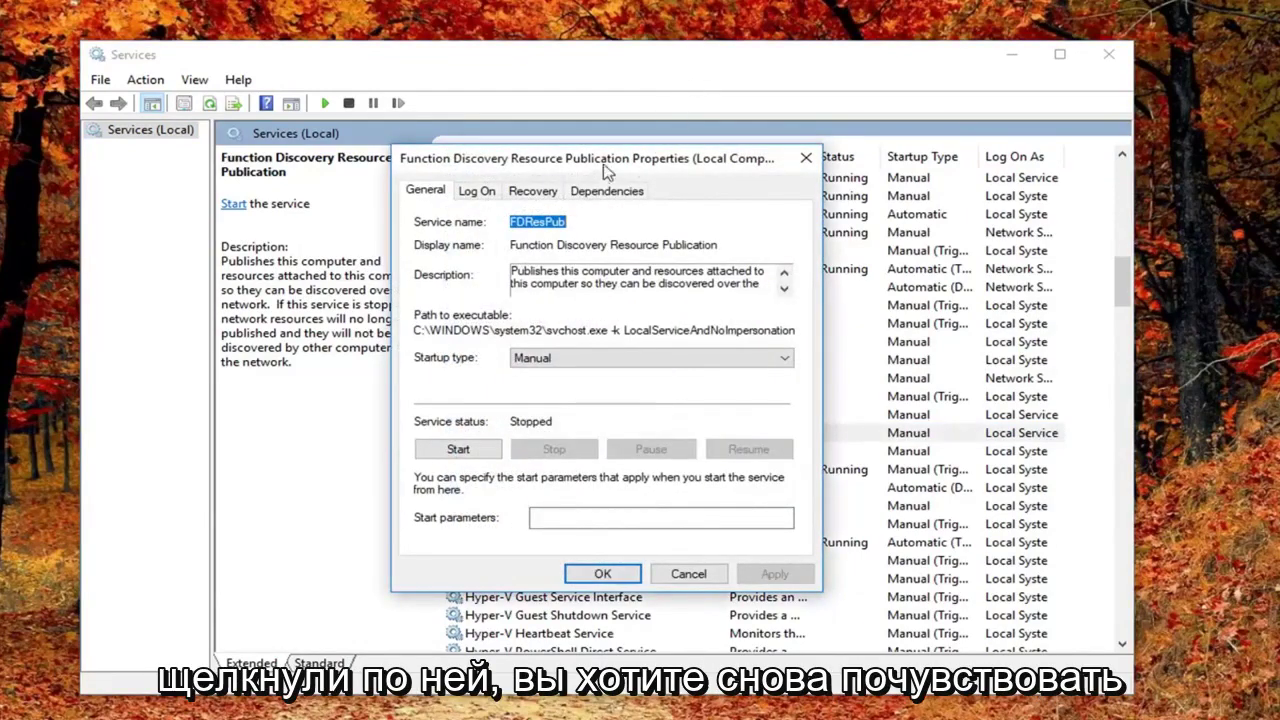
{"action": "left_click_drag", "start_coordinate": [605, 160], "coordinate": [745, 146]}
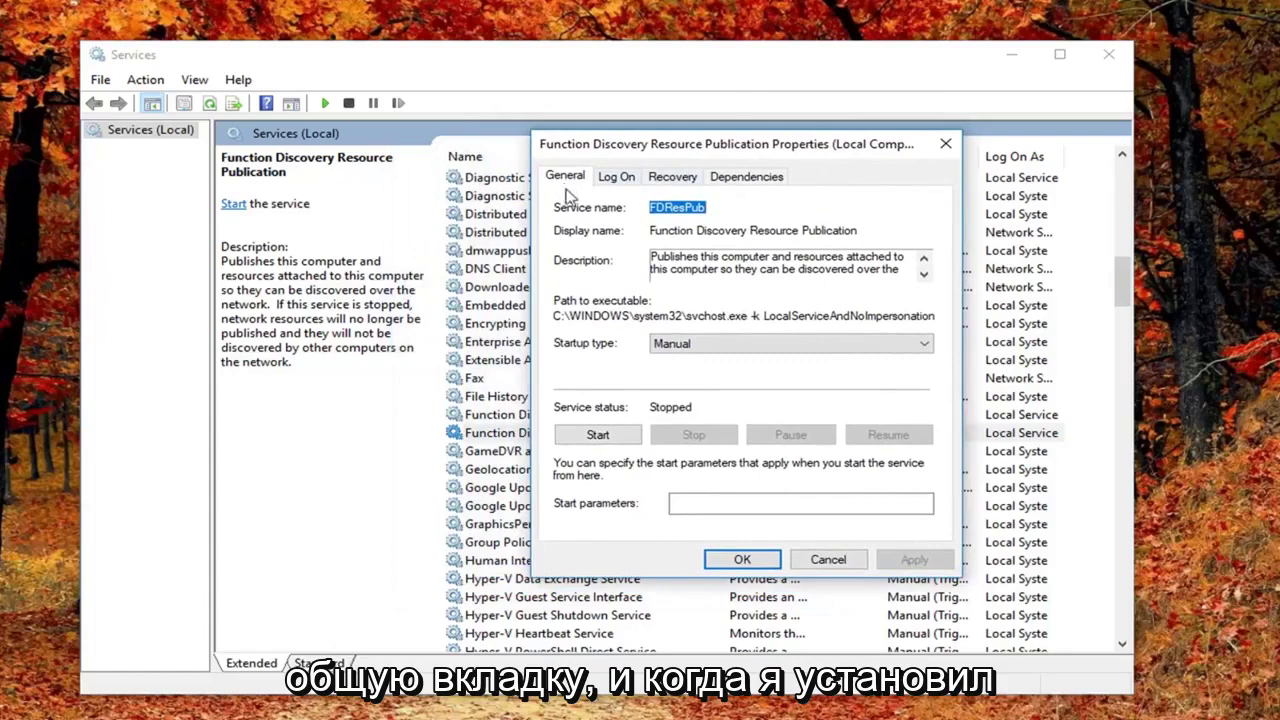
- Set the service's startup type to Automatic (Delayed Start), apply the change and close the properties
{"action": "left_click", "coordinate": [718, 345]}
{"action": "left_click", "coordinate": [695, 361]}
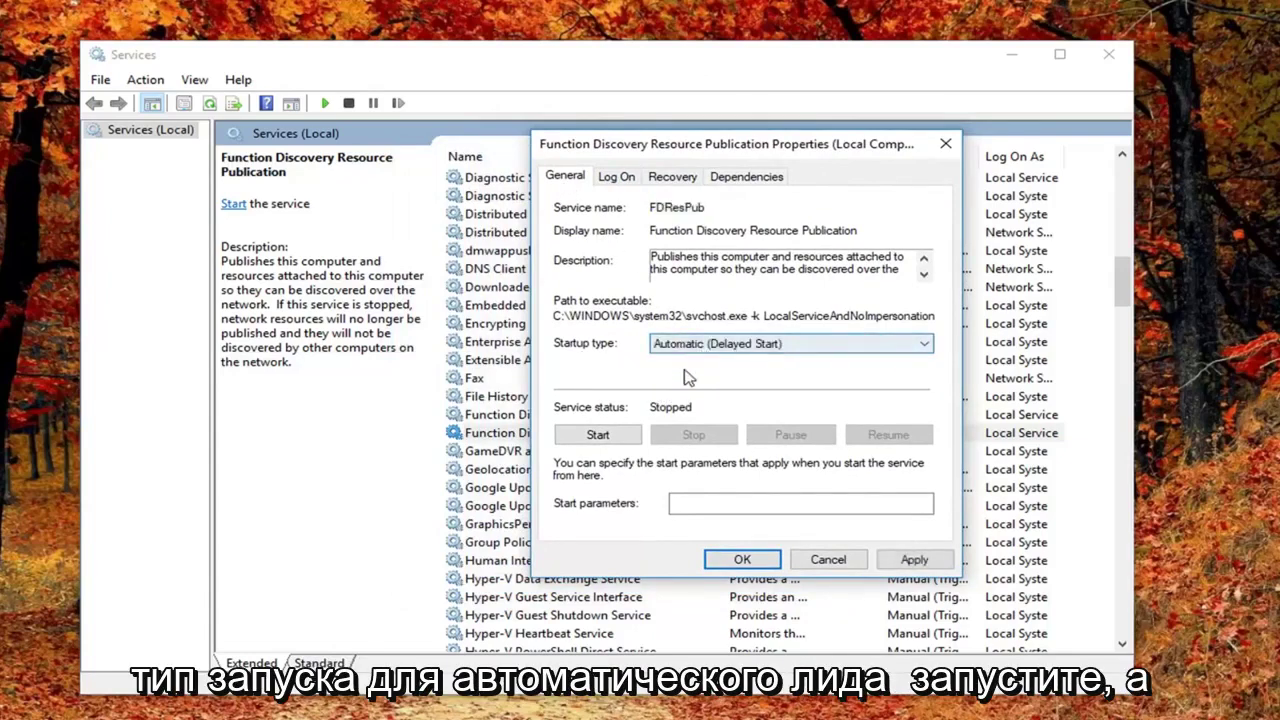
{"action": "left_click", "coordinate": [914, 559]}
{"action": "left_click", "coordinate": [739, 553]}
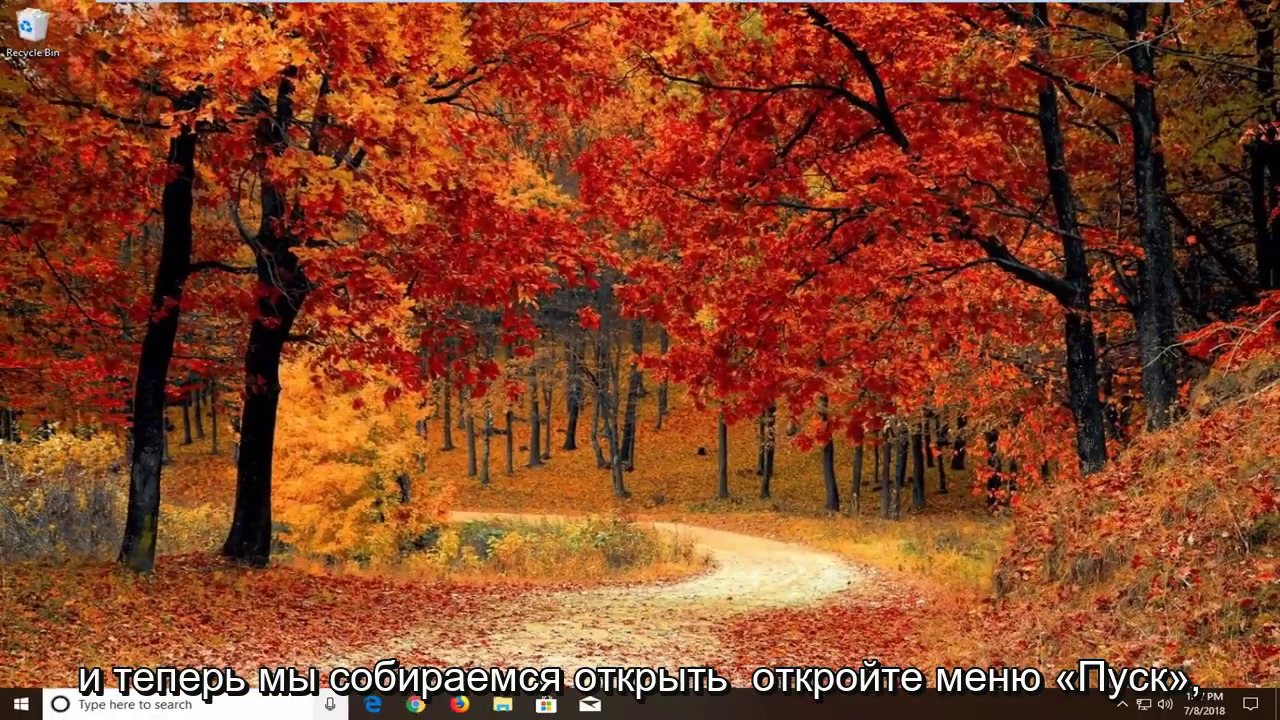
- Search Windows for "windows update" and open the Windows Update settings
{"action": "left_click", "coordinate": [18, 706]}
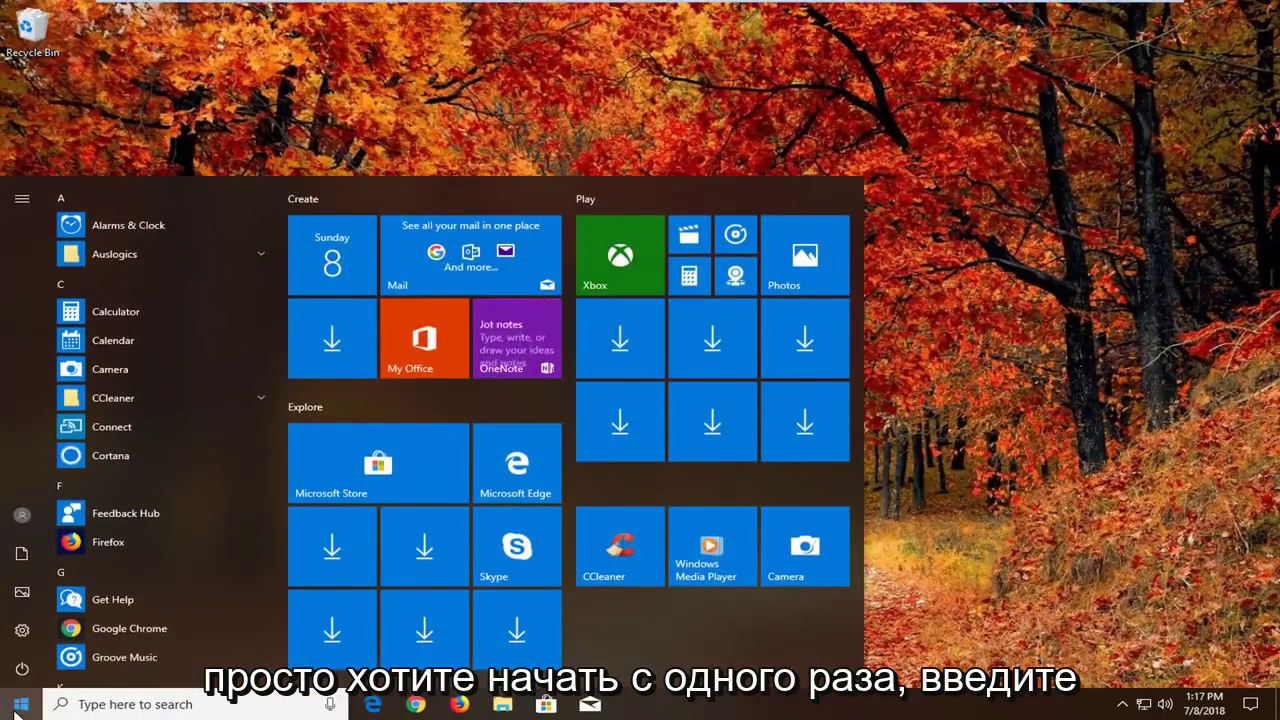
{"action": "type", "text": "windows update"}
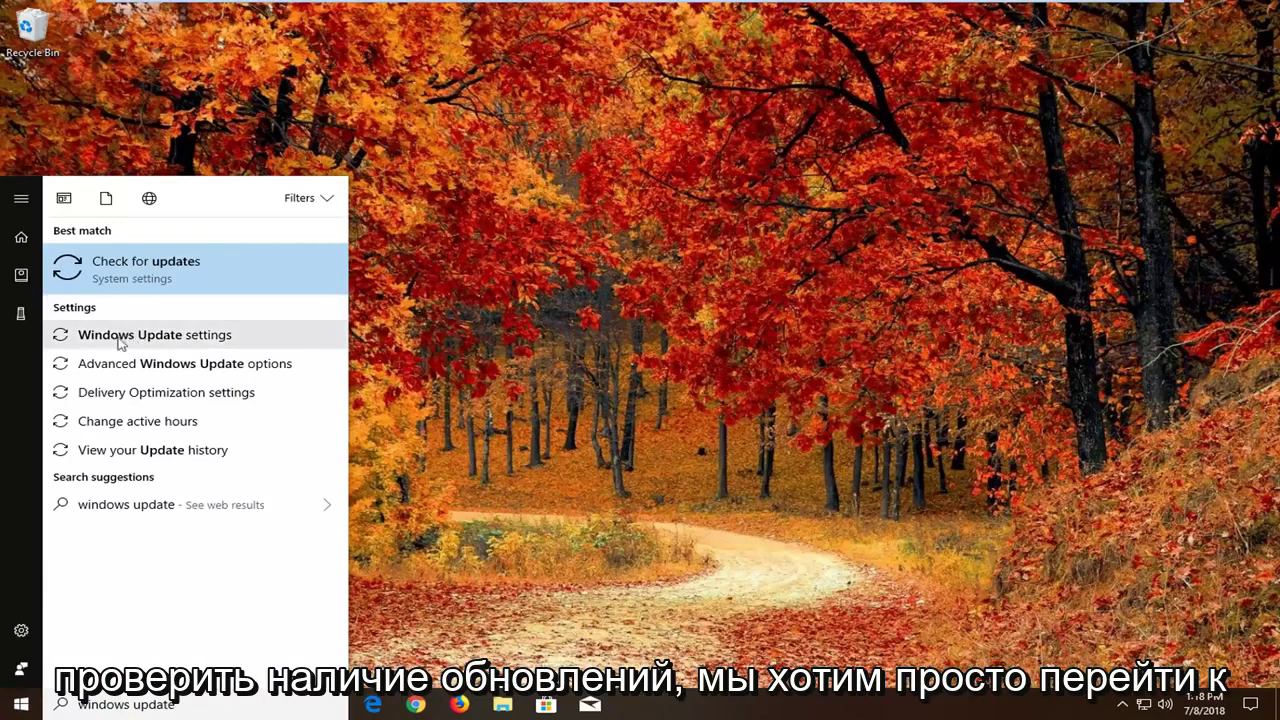
{"action": "left_click", "coordinate": [167, 334]}
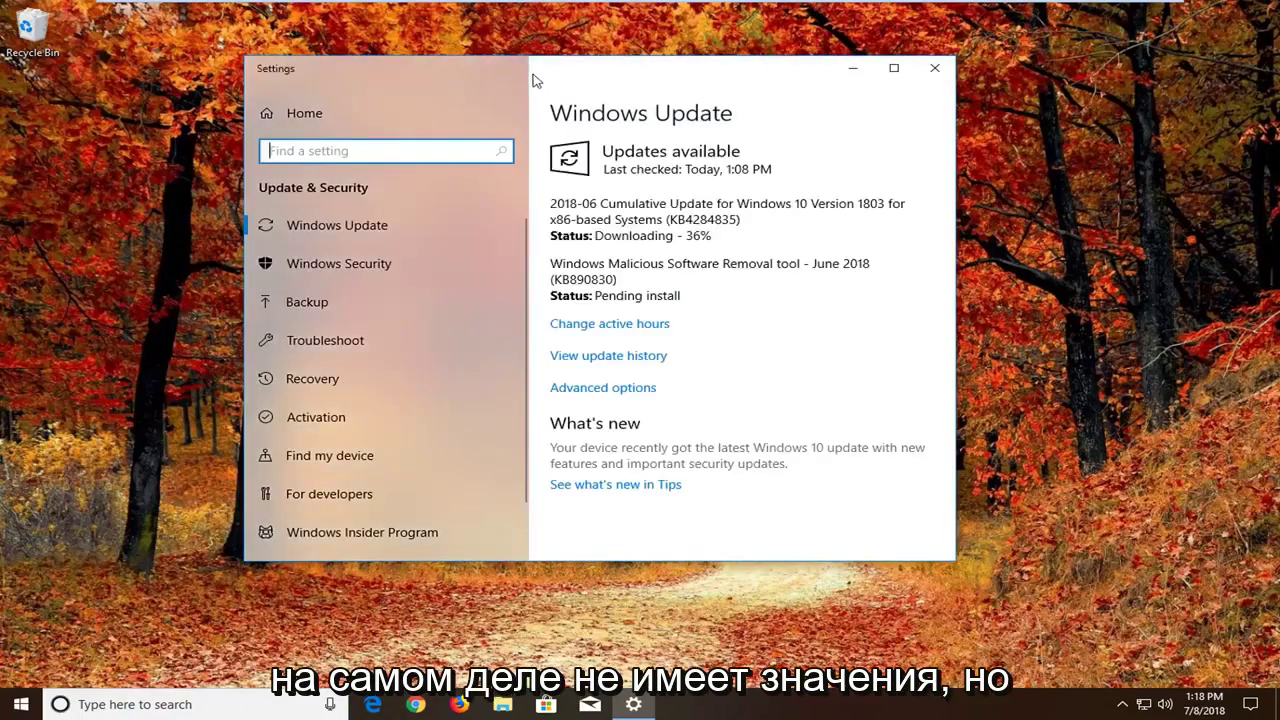
{"action": "left_click_drag", "start_coordinate": [533, 80], "coordinate": [640, 99]}
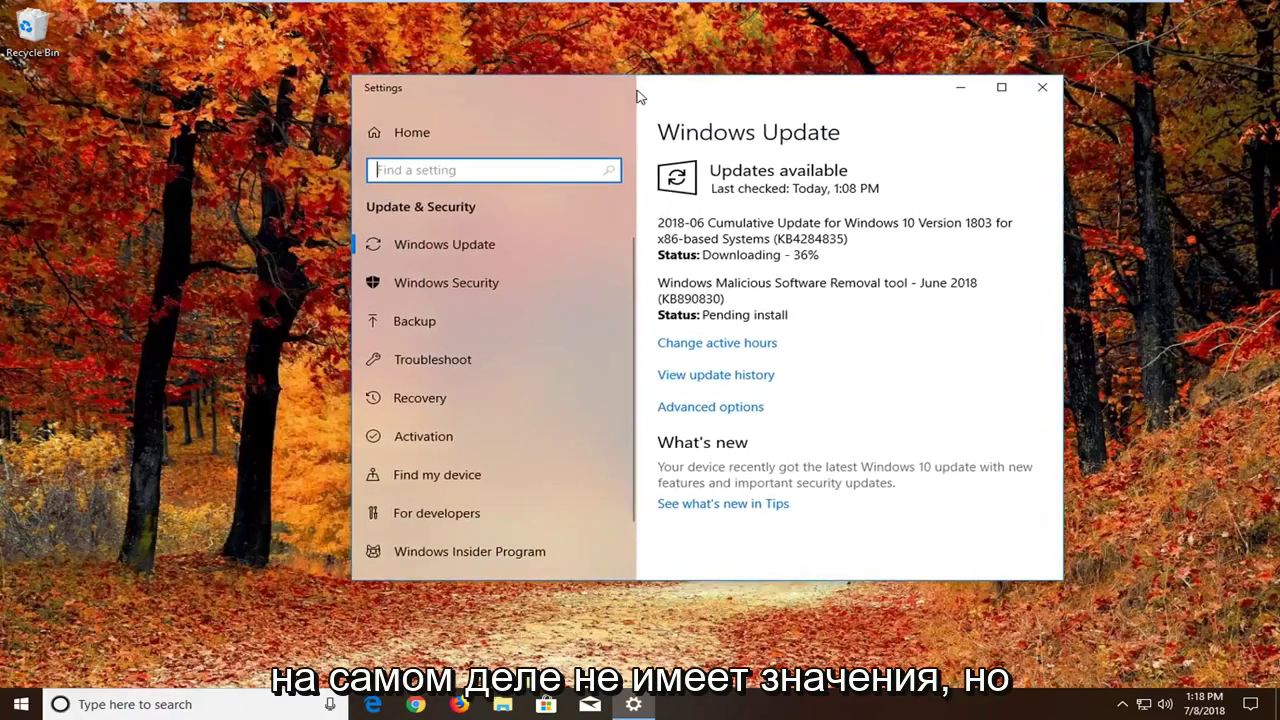
- Turn off downloads from other PCs in the Delivery Optimization section of the advanced update options, and close Settings
{"action": "left_click", "coordinate": [713, 409]}
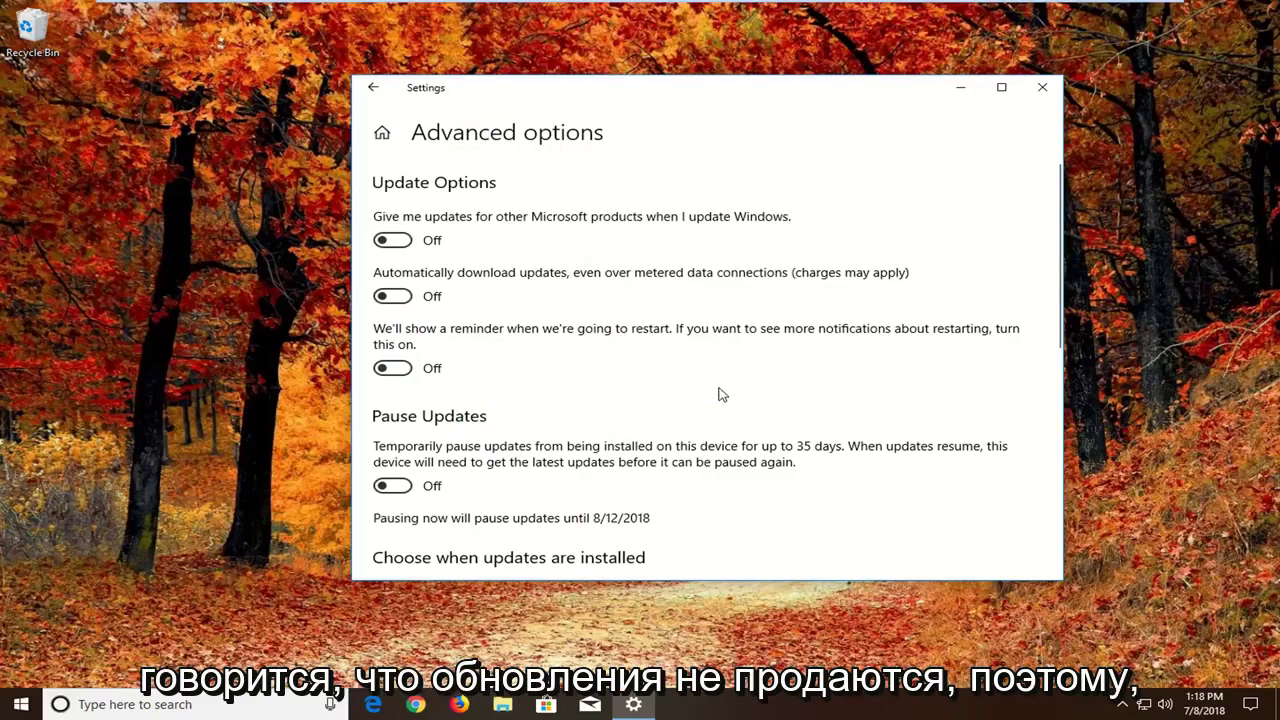
{"action": "scroll", "coordinate": [725, 396], "scroll_direction": "down", "scroll_amount": 5}
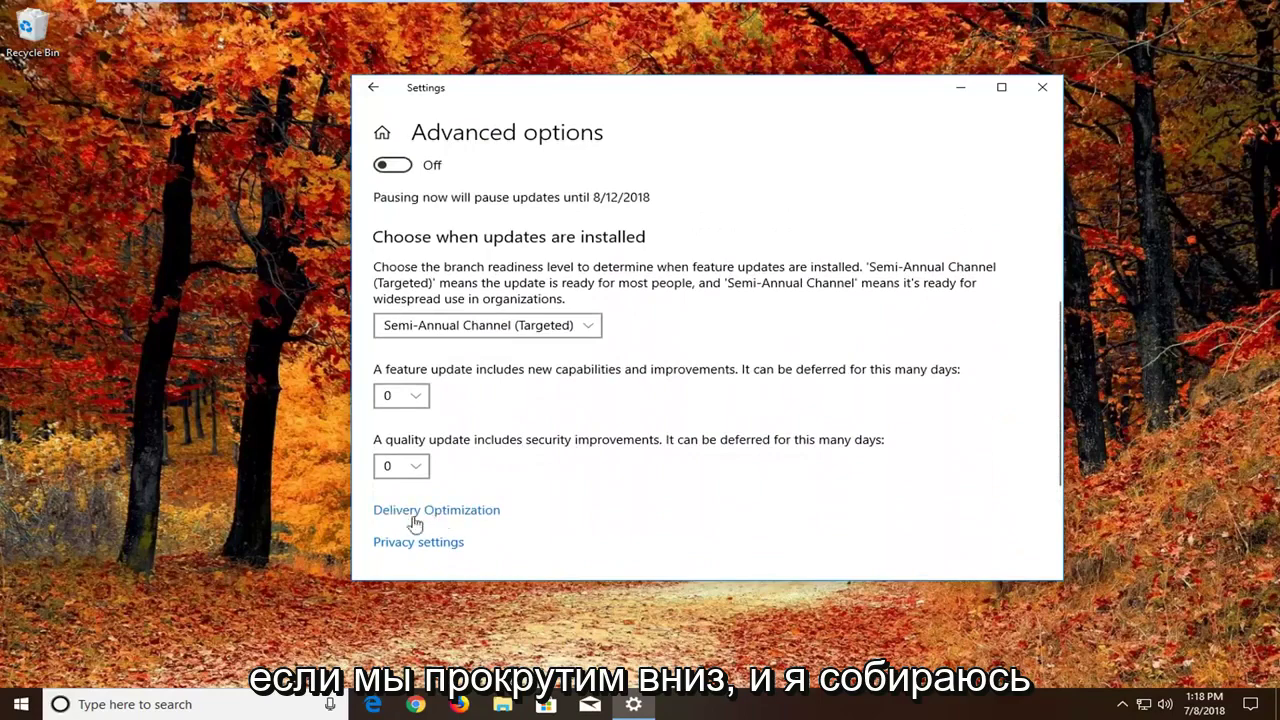
{"action": "left_click", "coordinate": [431, 510]}
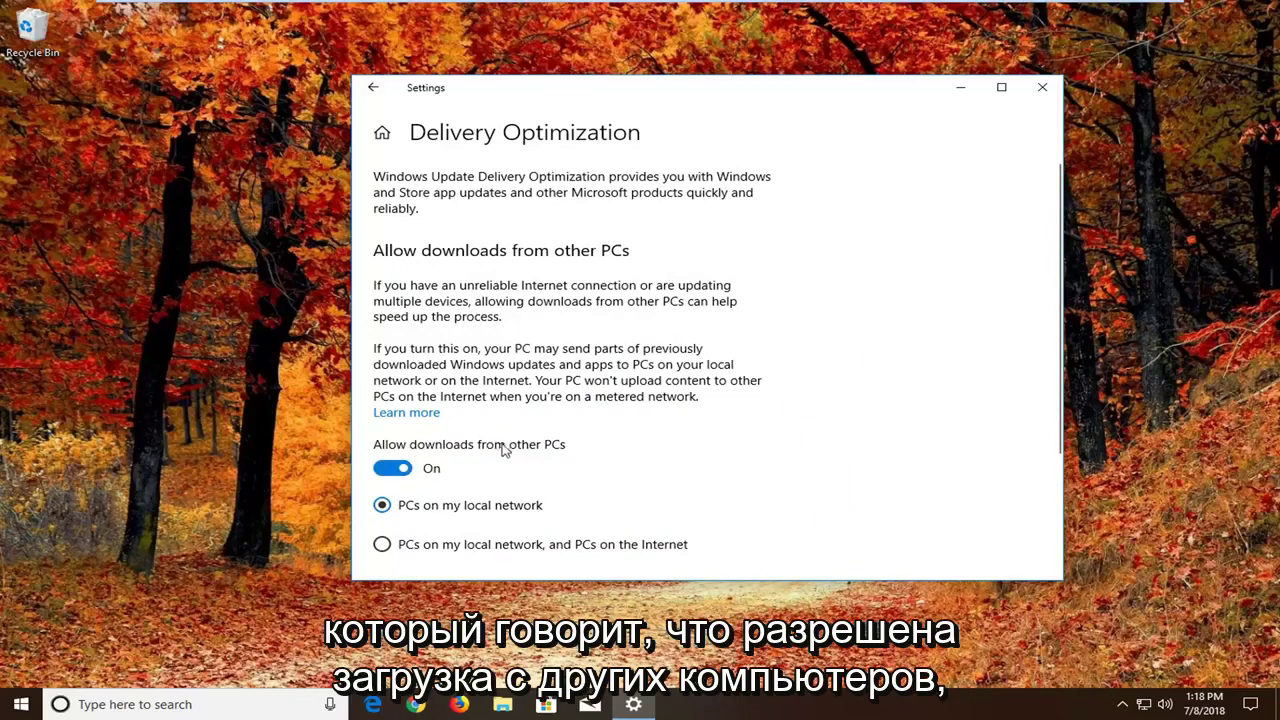
{"action": "left_click", "coordinate": [393, 475]}
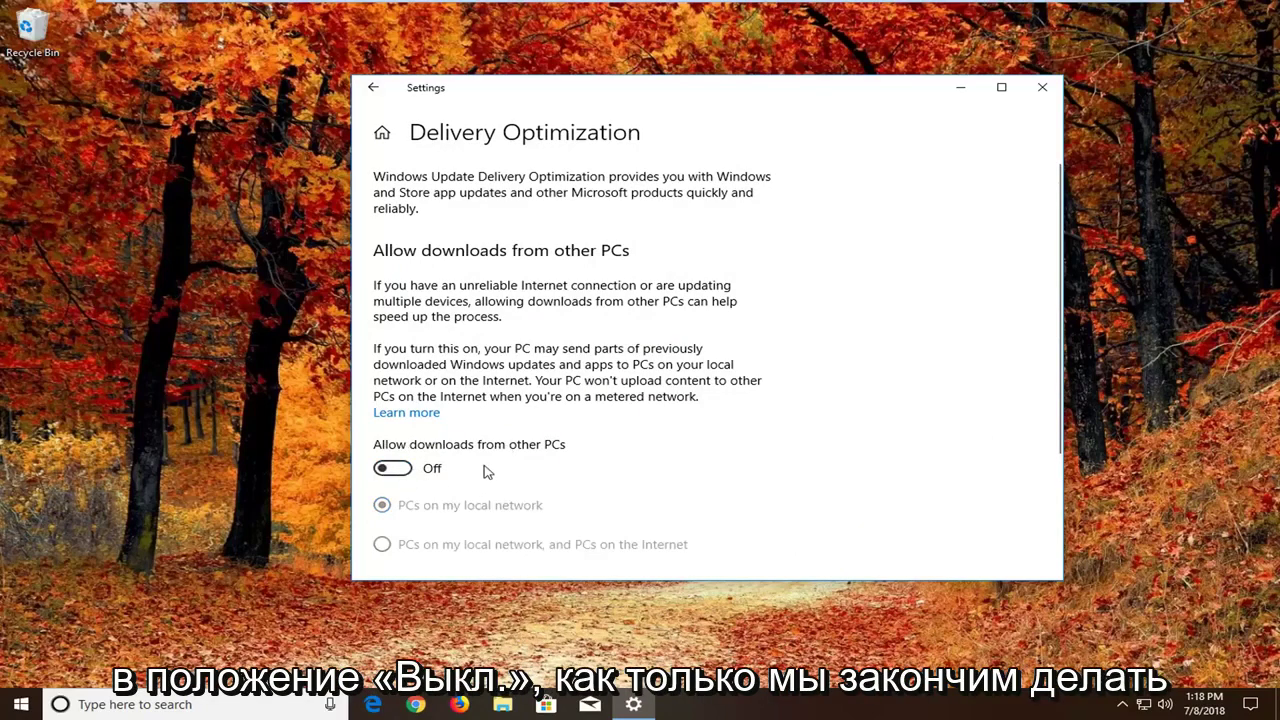
{"action": "left_click", "coordinate": [1042, 87]}
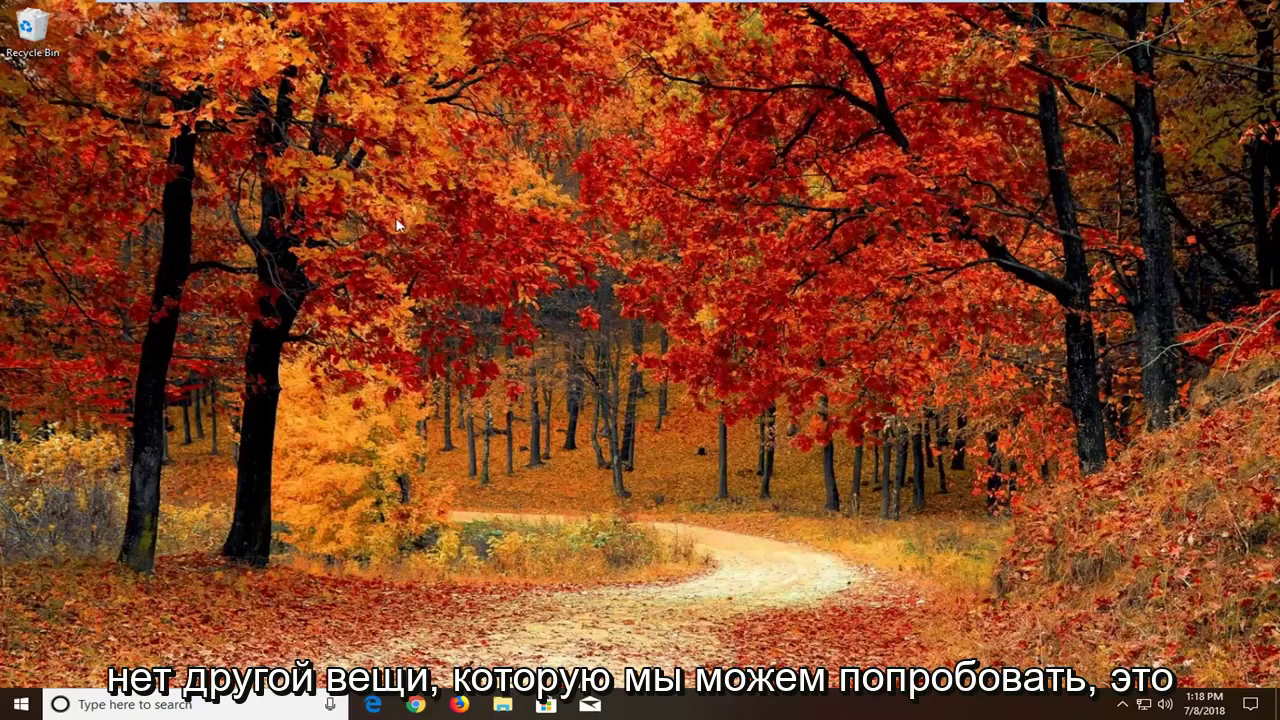
- Search Windows for "troubleshoot" and open the Troubleshoot system settings
{"action": "left_click", "coordinate": [22, 704]}
{"action": "type", "text": "teroub"}
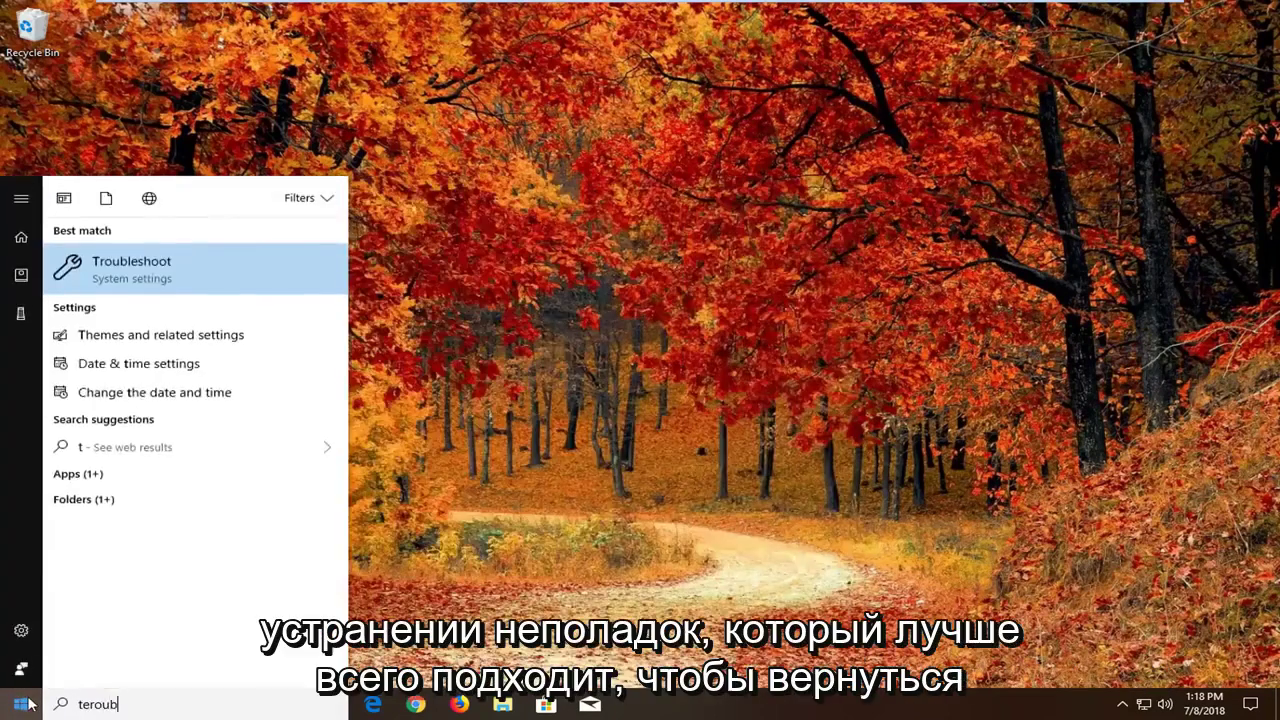
{"action": "key", "text": "BackSpace"}
{"action": "key", "text": "BackSpace"}
{"action": "key", "text": "BackSpace"}
{"action": "key", "text": "BackSpace"}
{"action": "type", "text": "roubleshoot"}
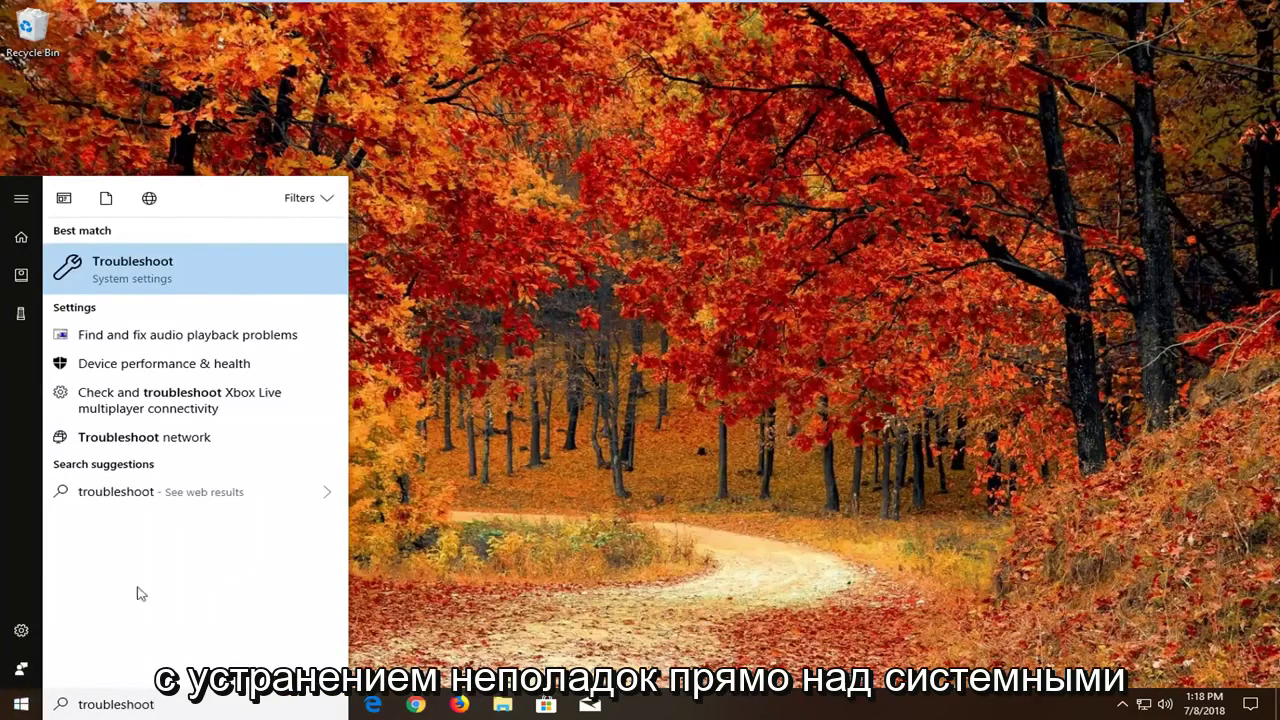
{"action": "left_click", "coordinate": [152, 270]}
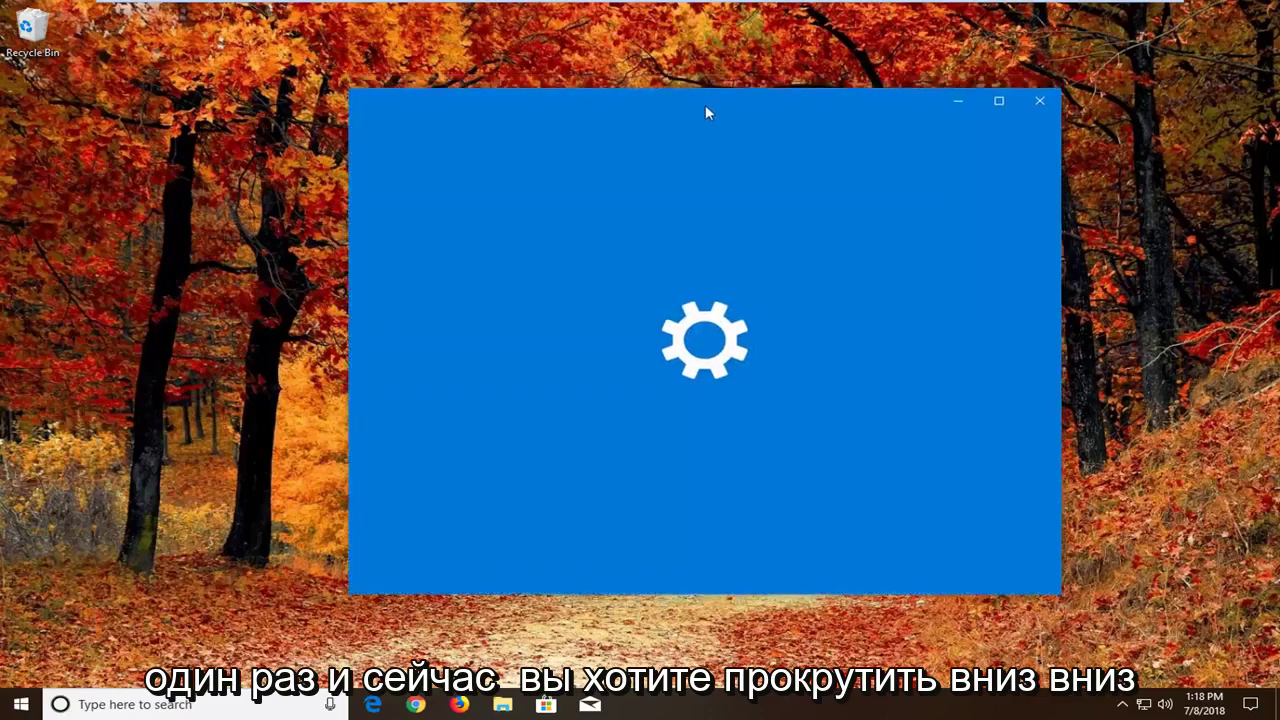
- Run the Windows Store Apps troubleshooter from the other problems section
{"action": "scroll", "coordinate": [851, 340], "scroll_direction": "down", "scroll_amount": 3}
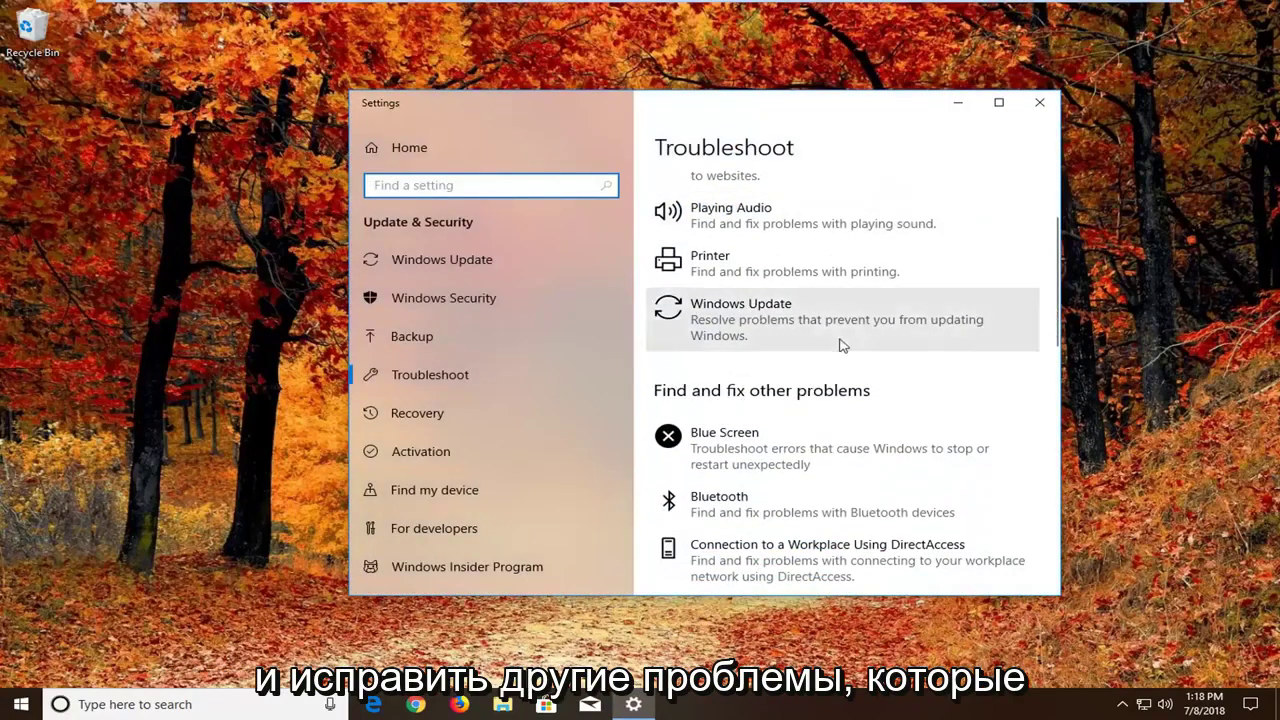
{"action": "scroll", "coordinate": [841, 346], "scroll_direction": "down", "scroll_amount": 9}
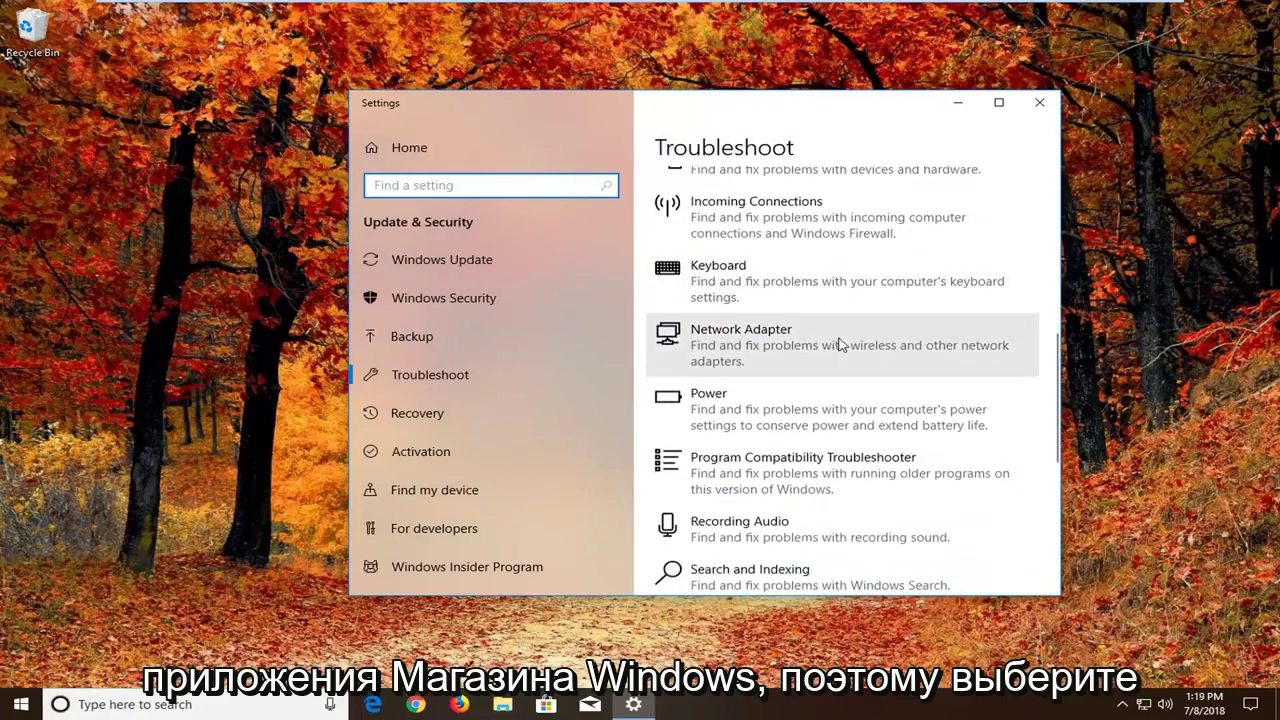
{"action": "scroll", "coordinate": [838, 346], "scroll_direction": "down", "scroll_amount": 9}
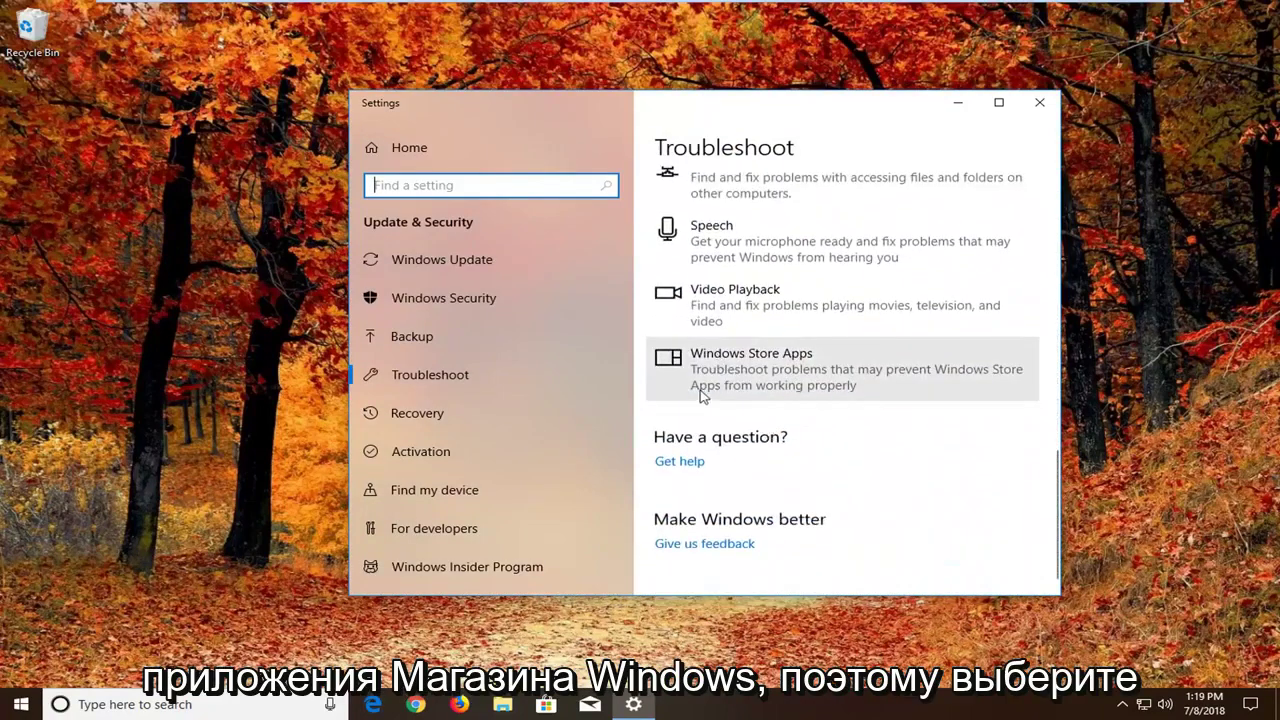
{"action": "left_click", "coordinate": [735, 378]}
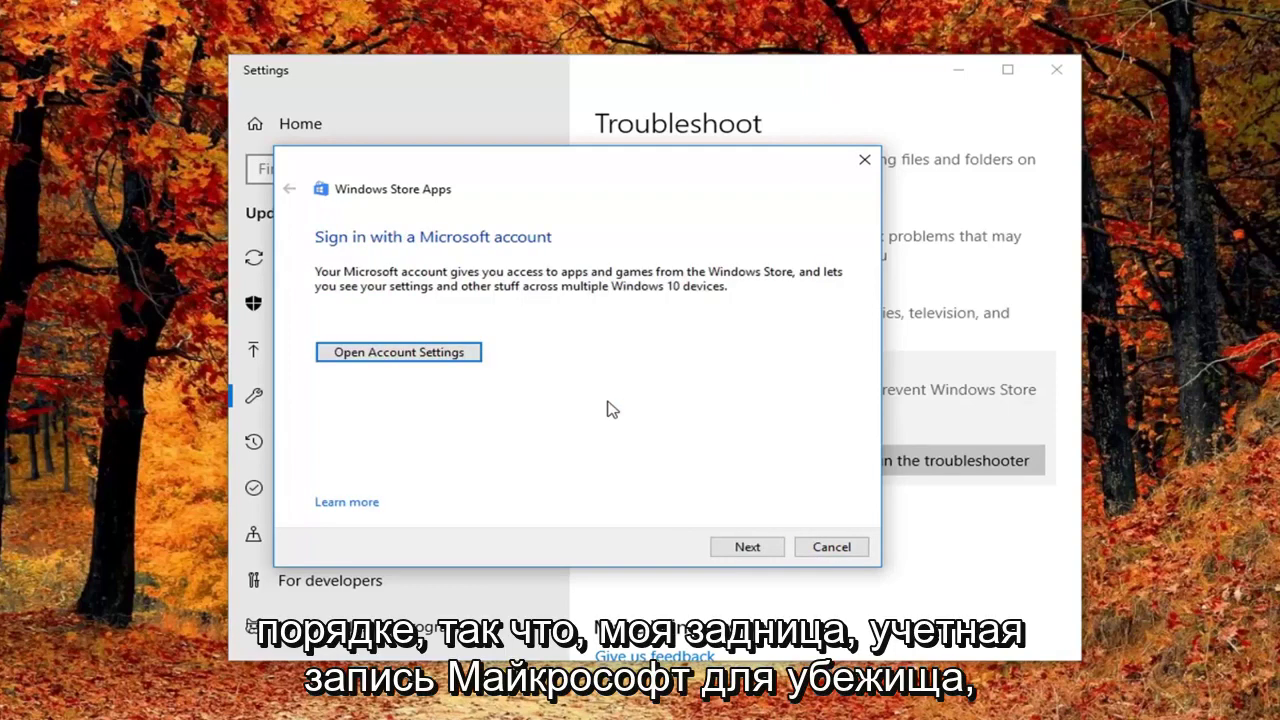
- Skip the Microsoft account sign-in and app reset suggestions, then close the troubleshooter and Settings
{"action": "left_click", "coordinate": [729, 549]}
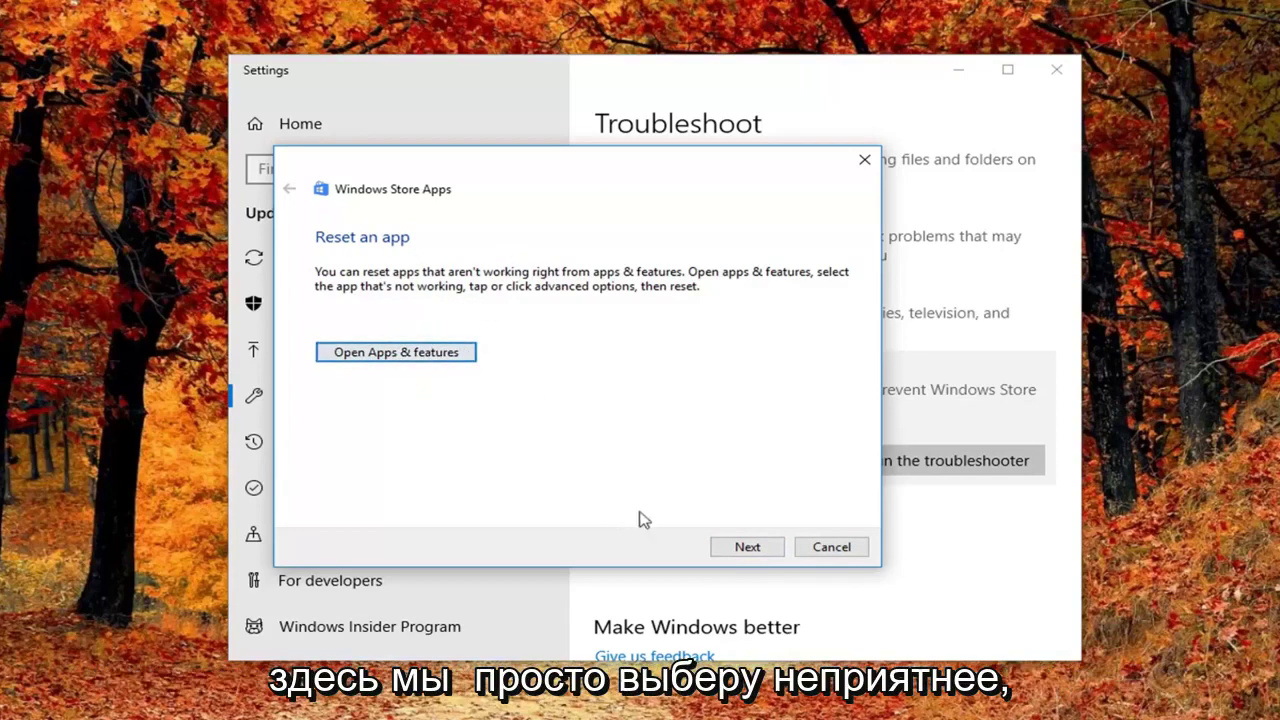
{"action": "left_click", "coordinate": [748, 548]}
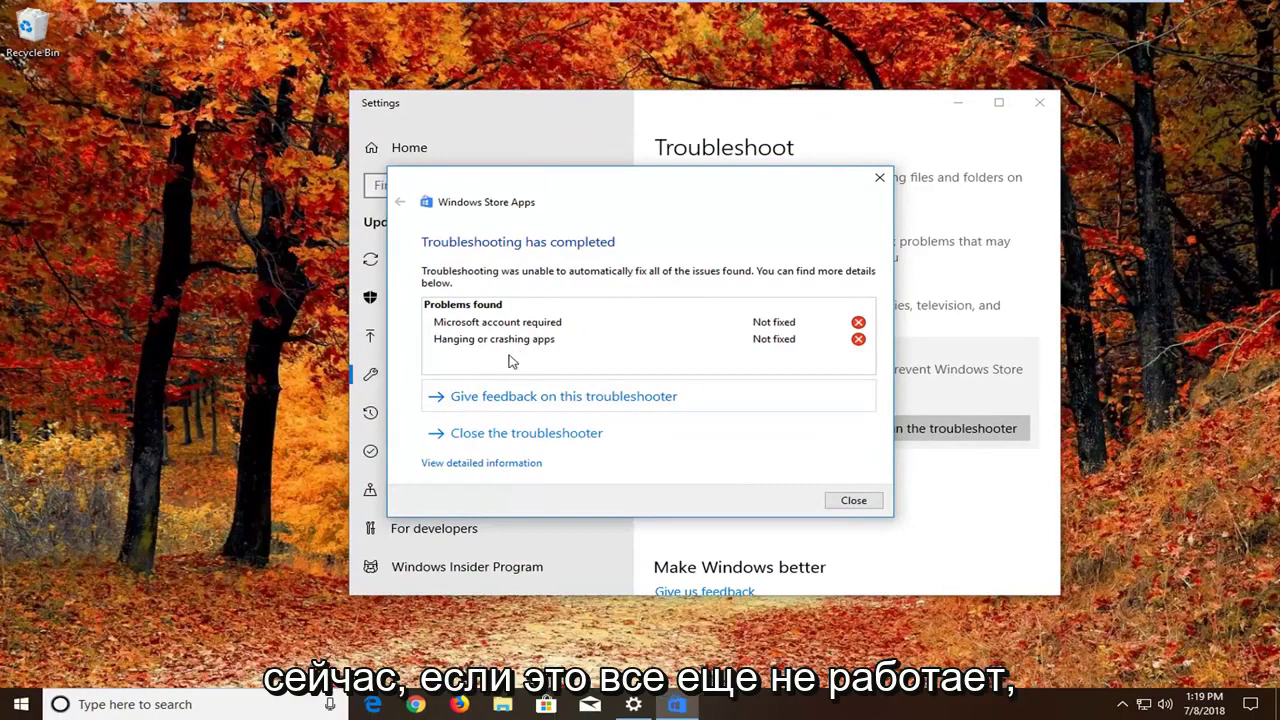
{"action": "left_click", "coordinate": [870, 505]}
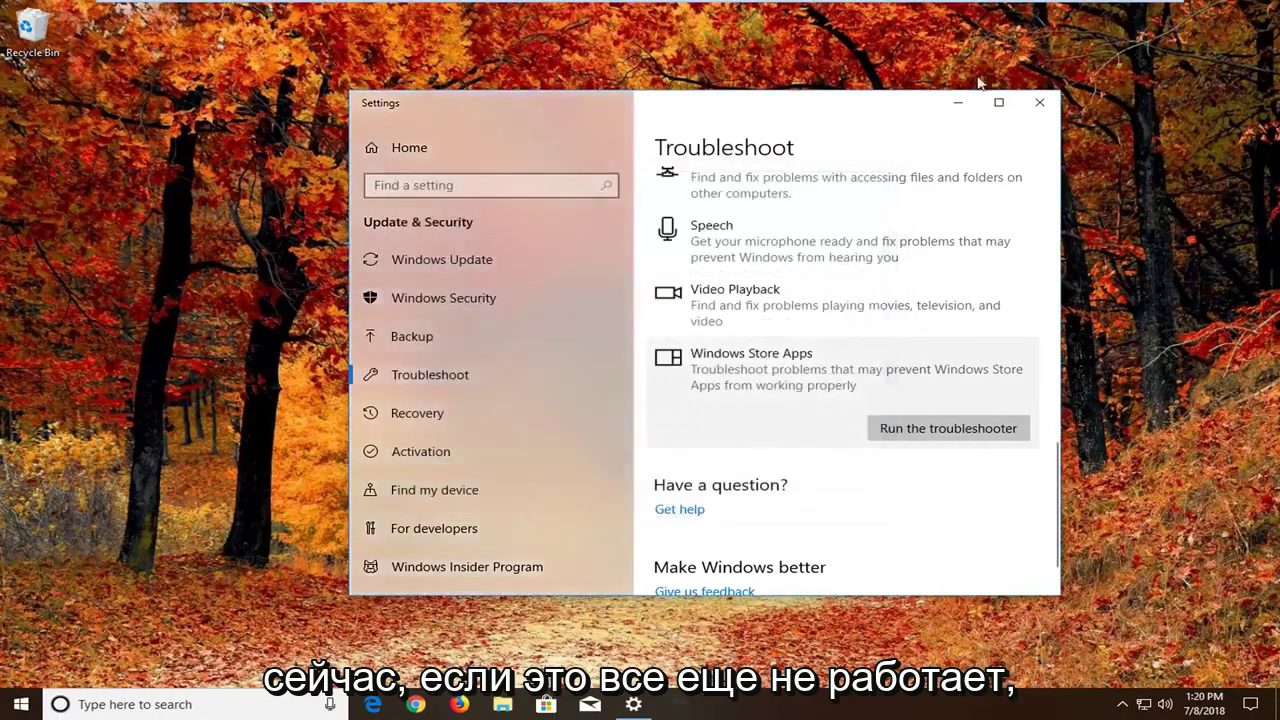
{"action": "left_click", "coordinate": [1040, 102]}
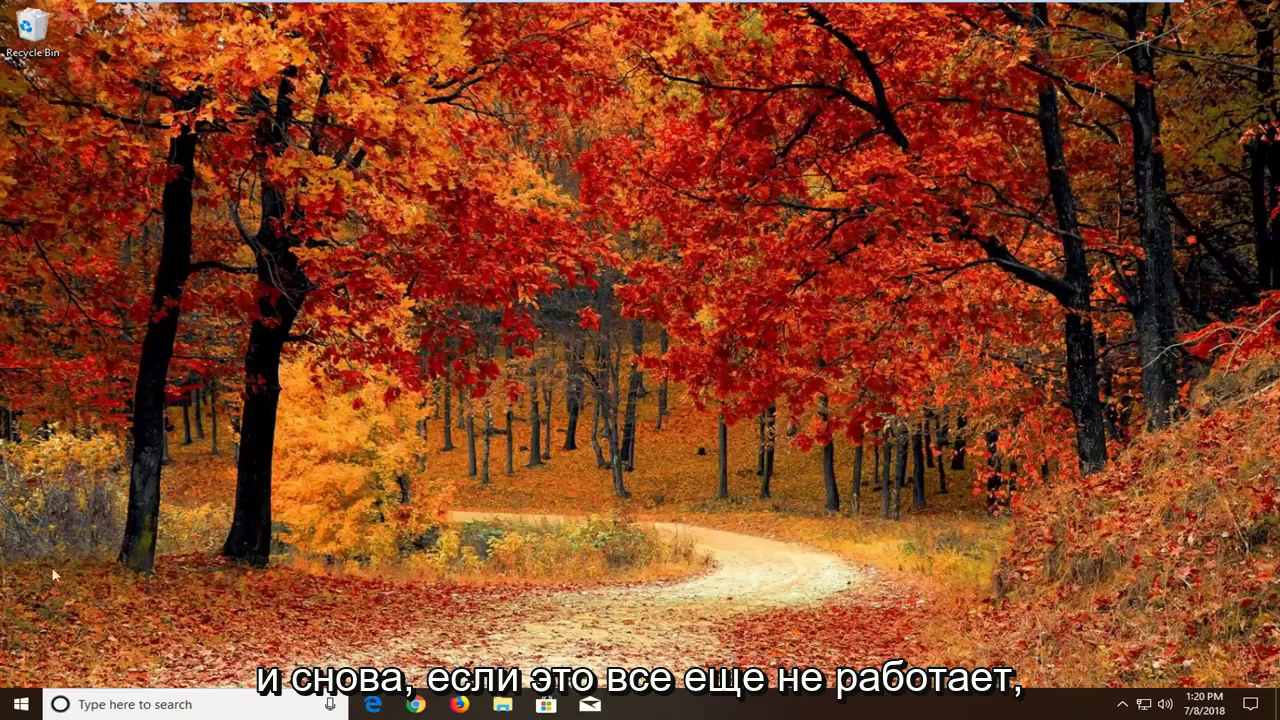
- Search Windows for "component services", open that desktop app and expand Component Services in the console tree
{"action": "left_click", "coordinate": [16, 706]}
{"action": "type", "text": "co"}
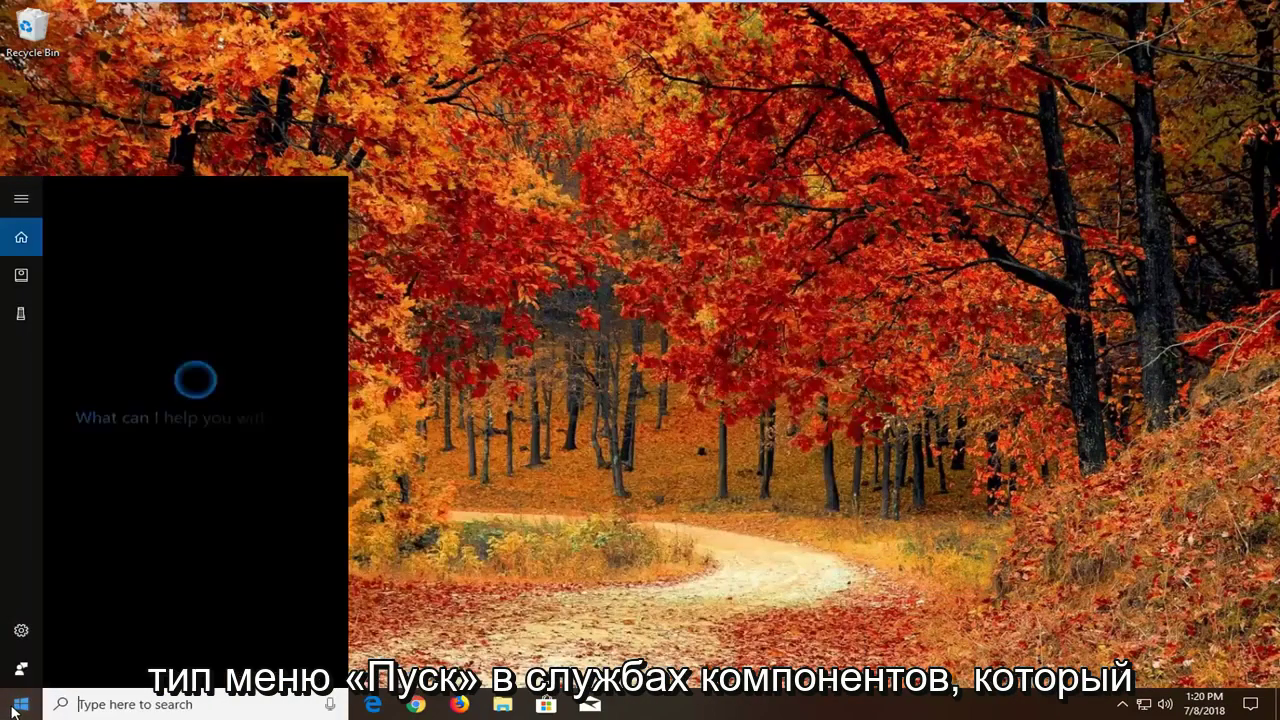
{"action": "type", "text": "mponent services"}
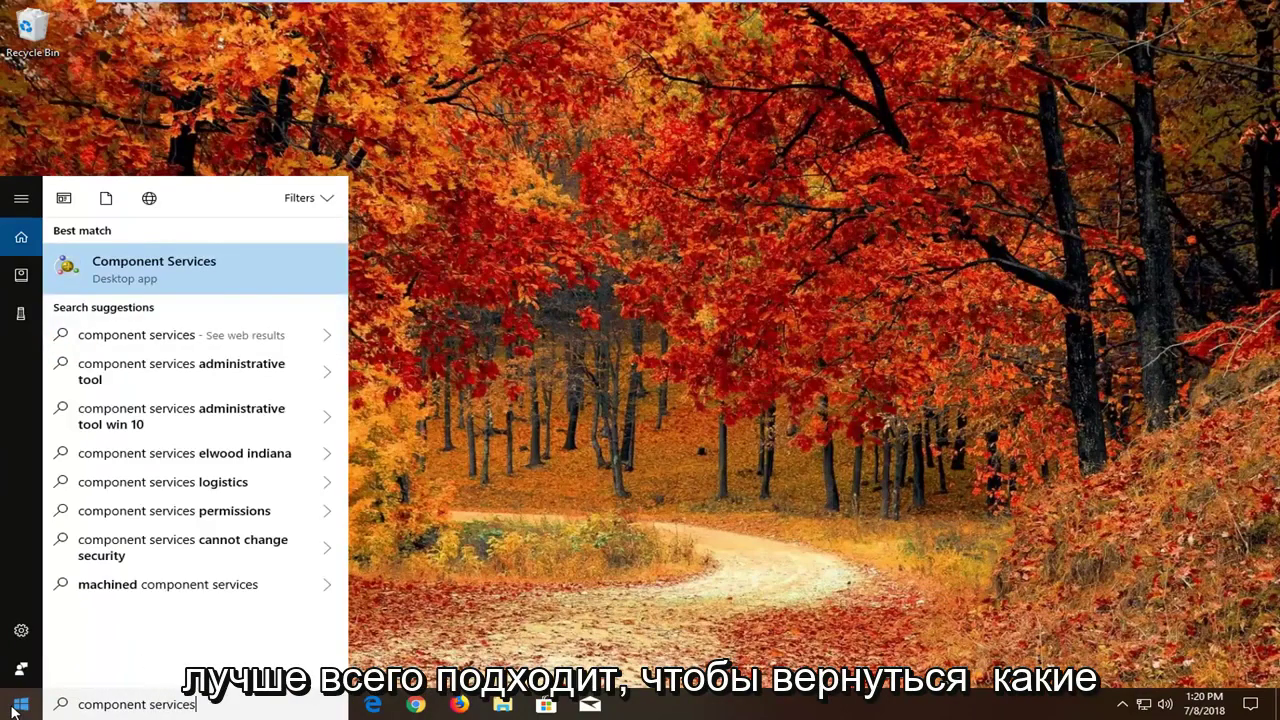
{"action": "left_click", "coordinate": [118, 275]}
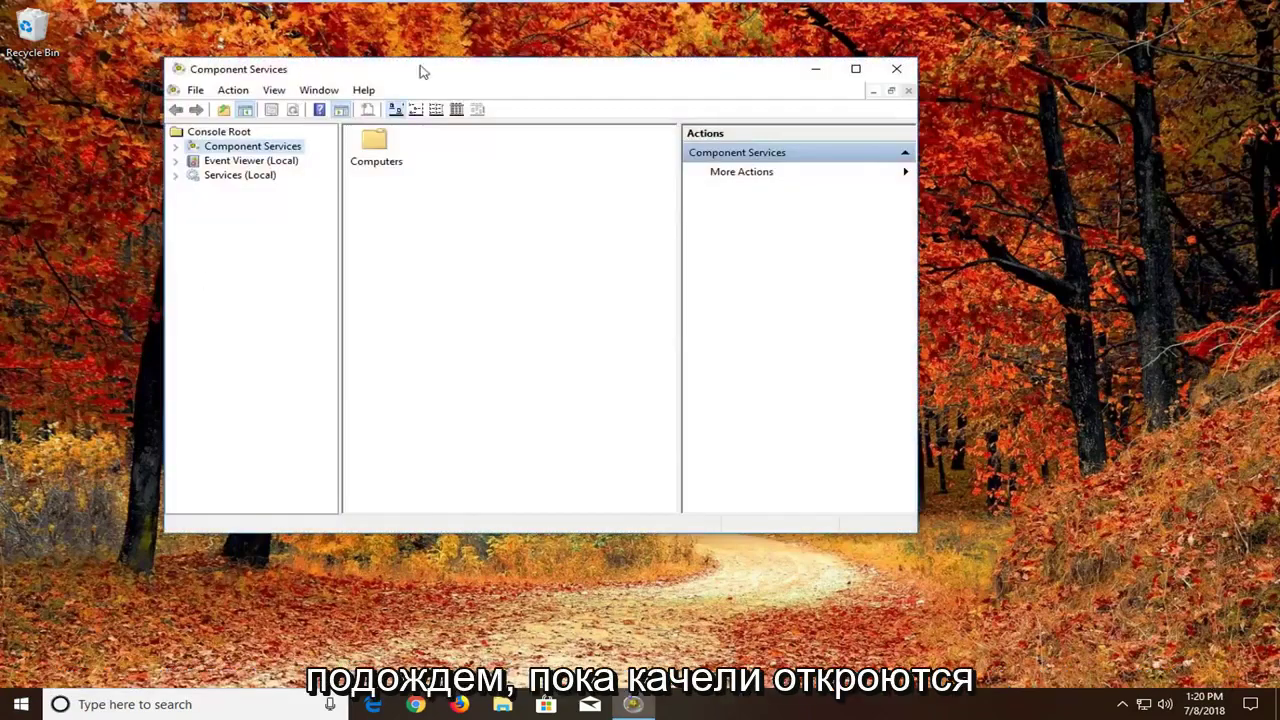
{"action": "left_click_drag", "start_coordinate": [420, 69], "coordinate": [545, 110]}
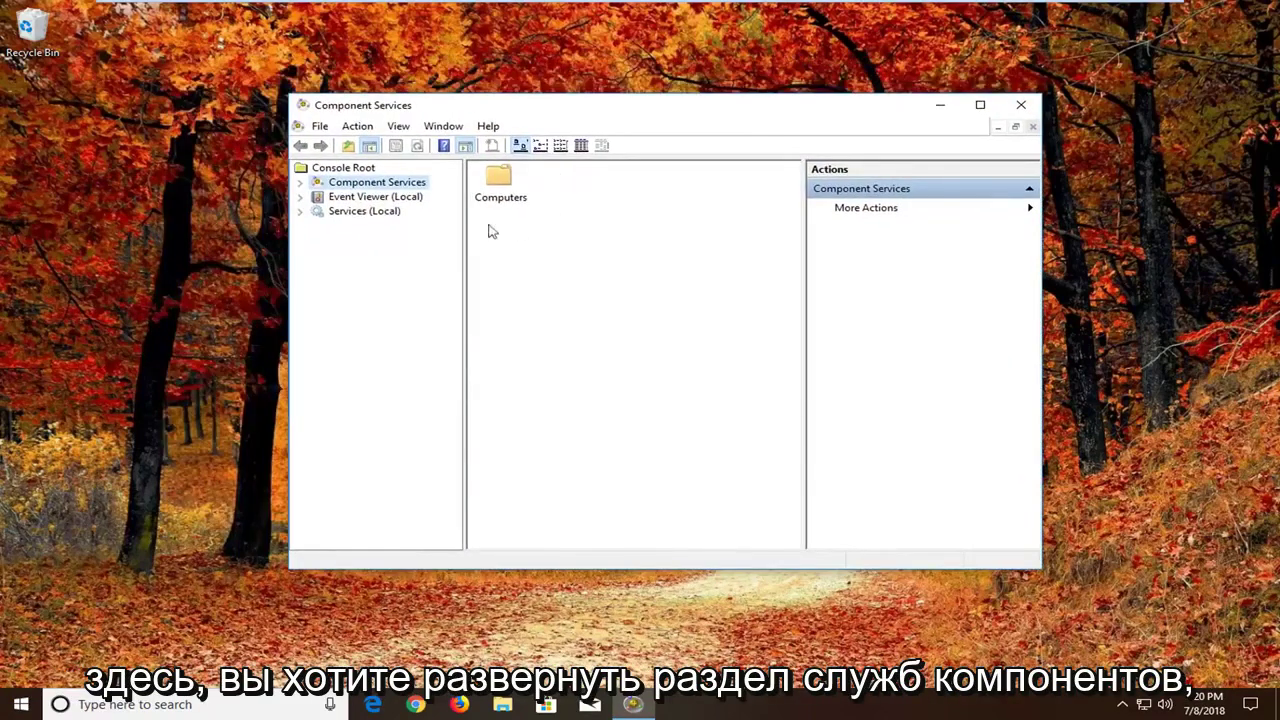
{"action": "double_click", "coordinate": [356, 190]}
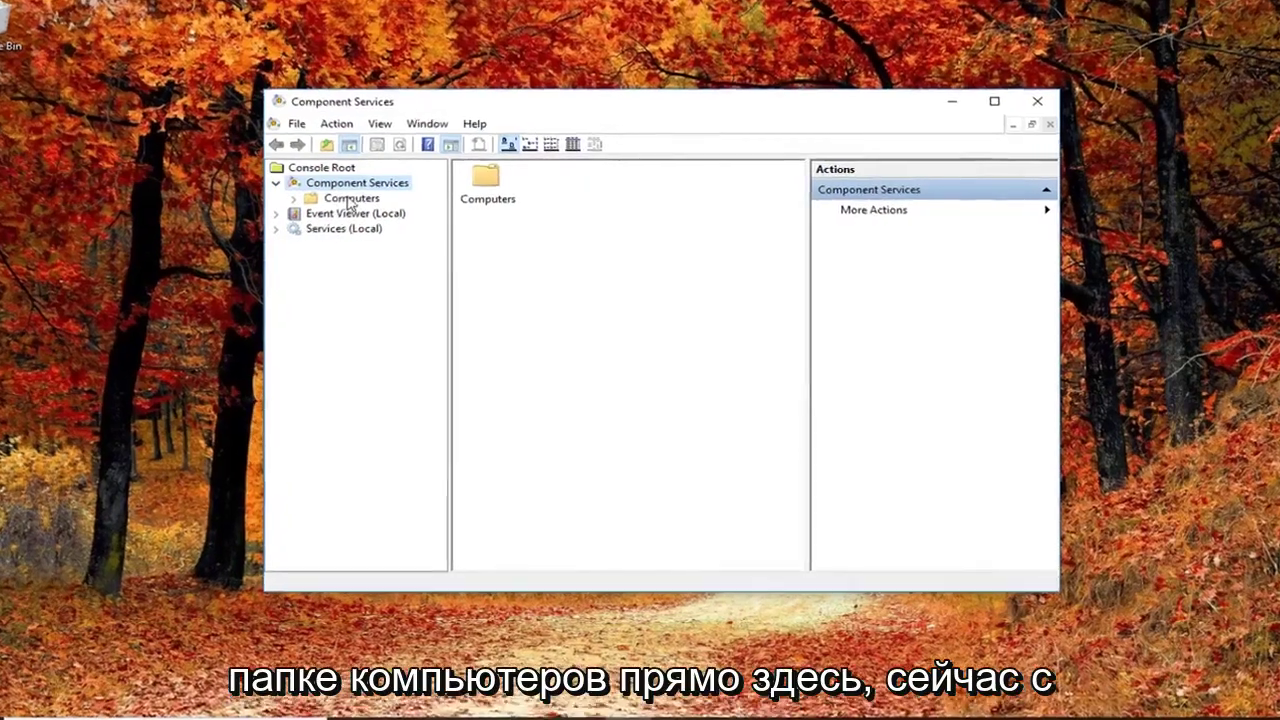
- Open the properties of My Computer in the Computers folder and show its default properties
{"action": "left_click", "coordinate": [370, 198]}
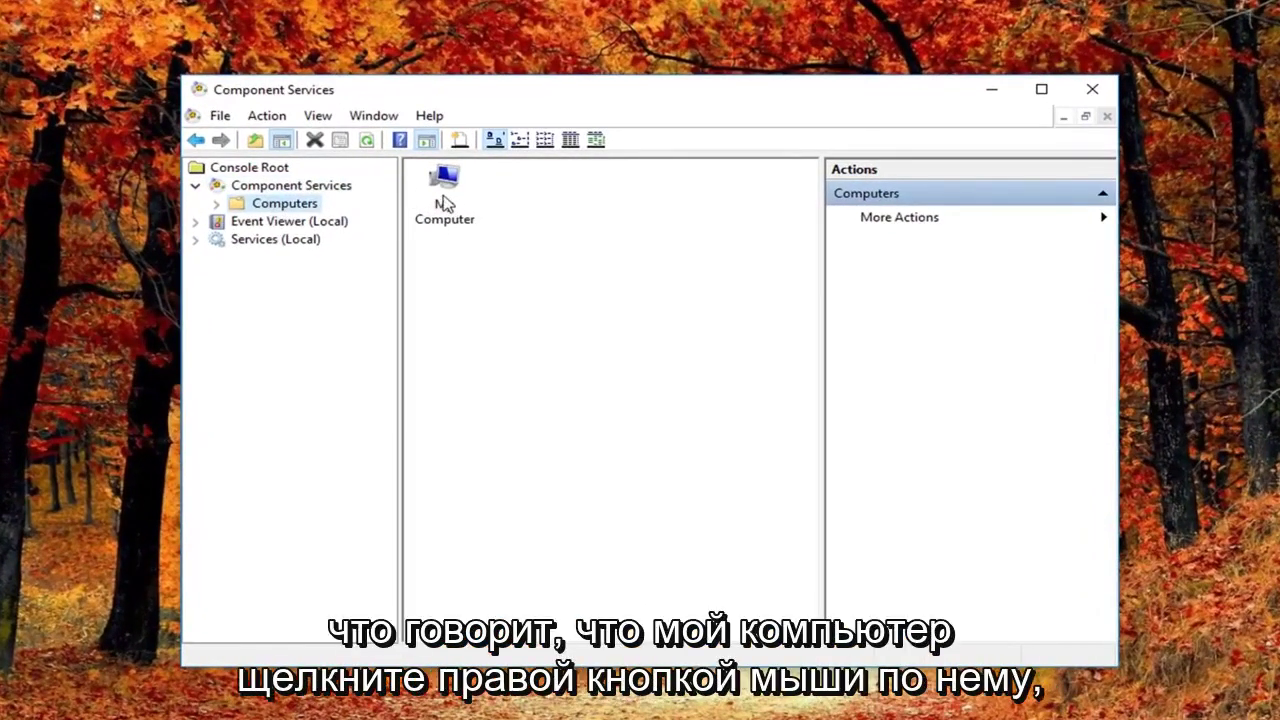
{"action": "right_click", "coordinate": [444, 192]}
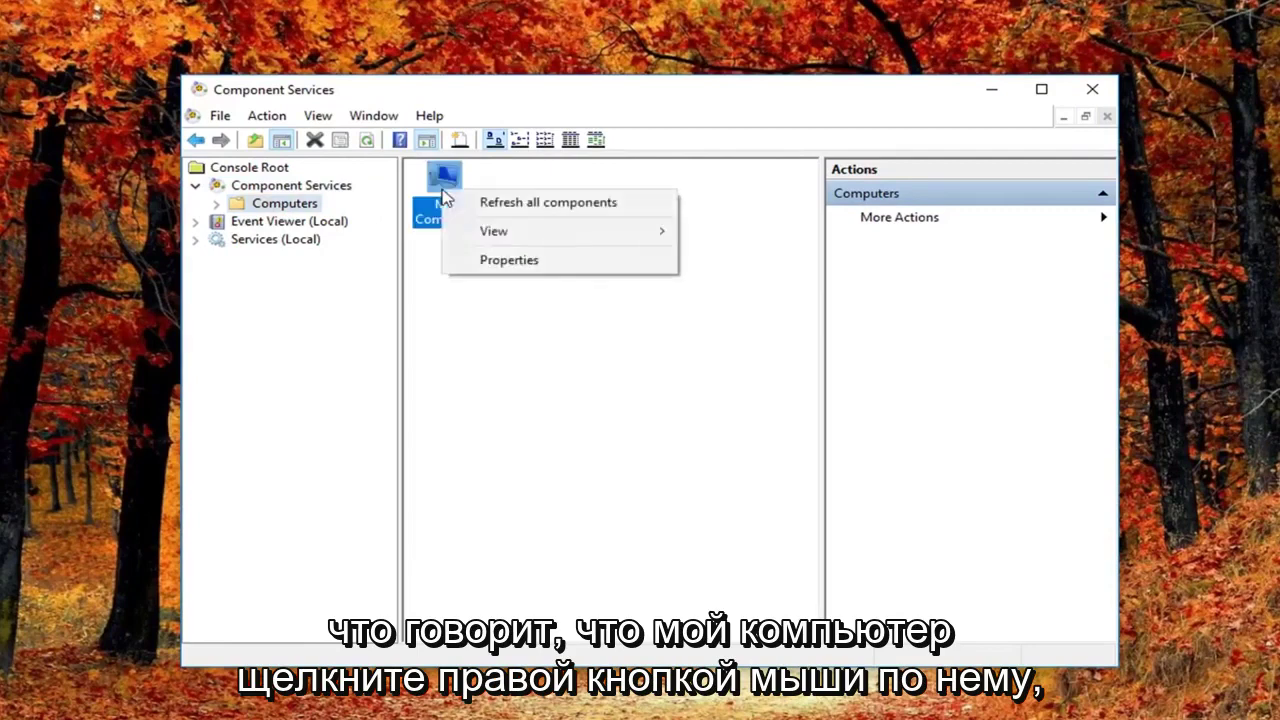
{"action": "left_click", "coordinate": [483, 262]}
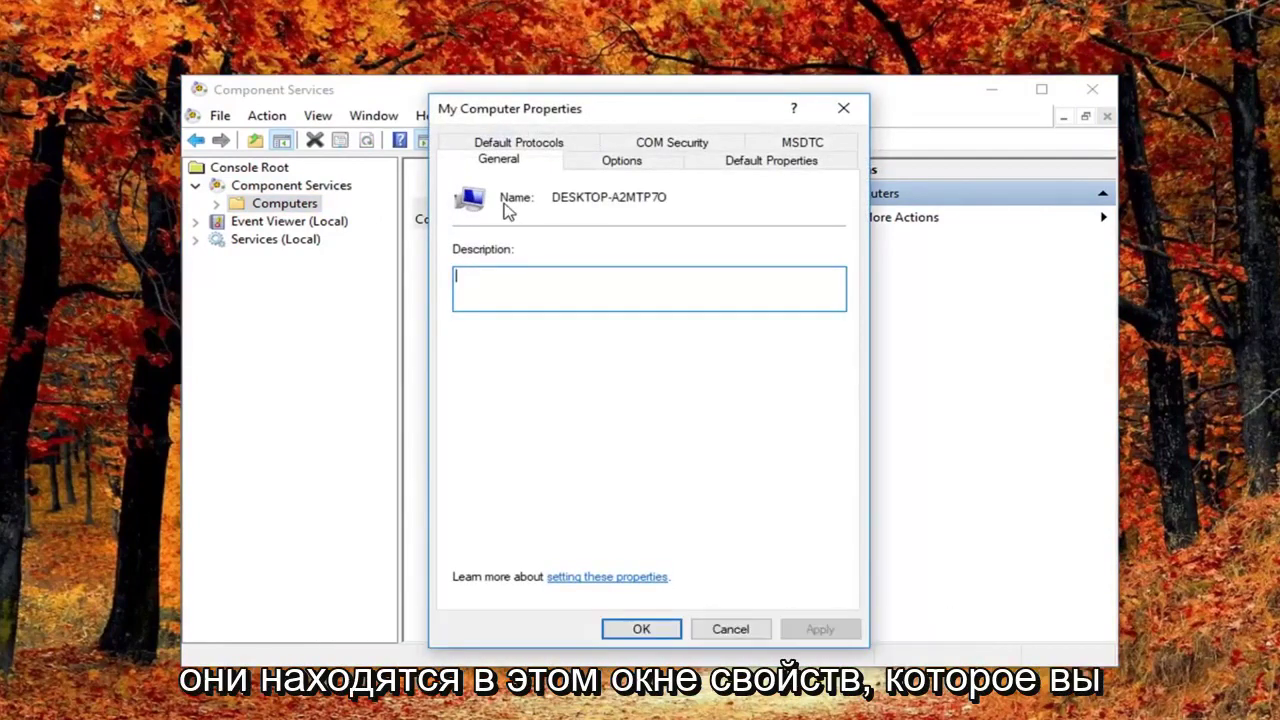
{"action": "left_click", "coordinate": [757, 173]}
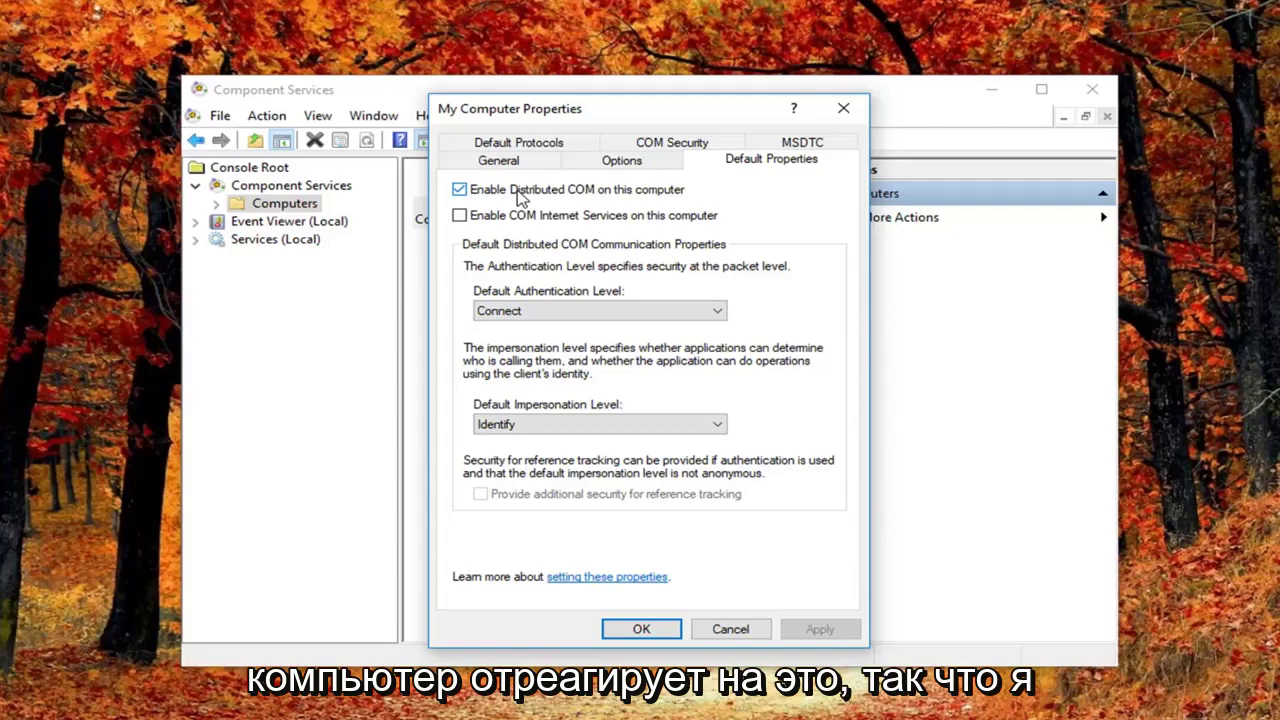
- Disable Distributed COM on this computer, apply and accept the machine-wide DCOM settings update, and close the properties dialog
{"action": "left_click", "coordinate": [518, 194]}
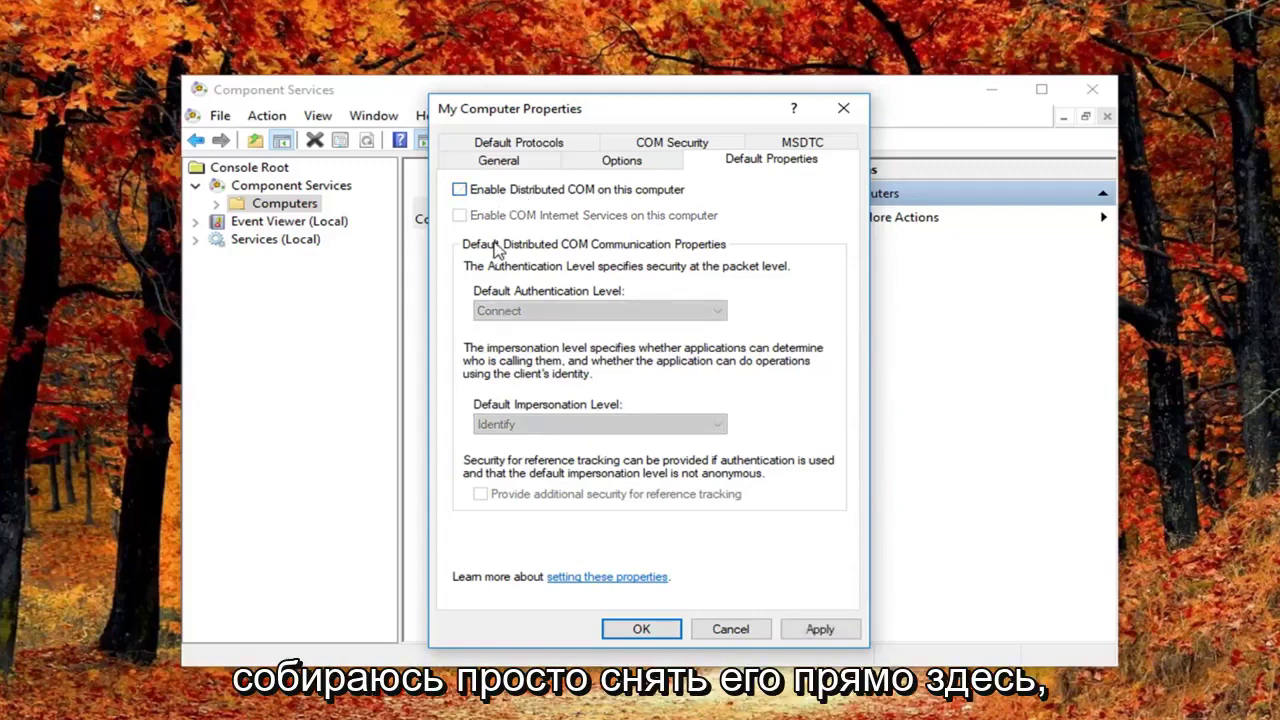
{"action": "left_click", "coordinate": [818, 630]}
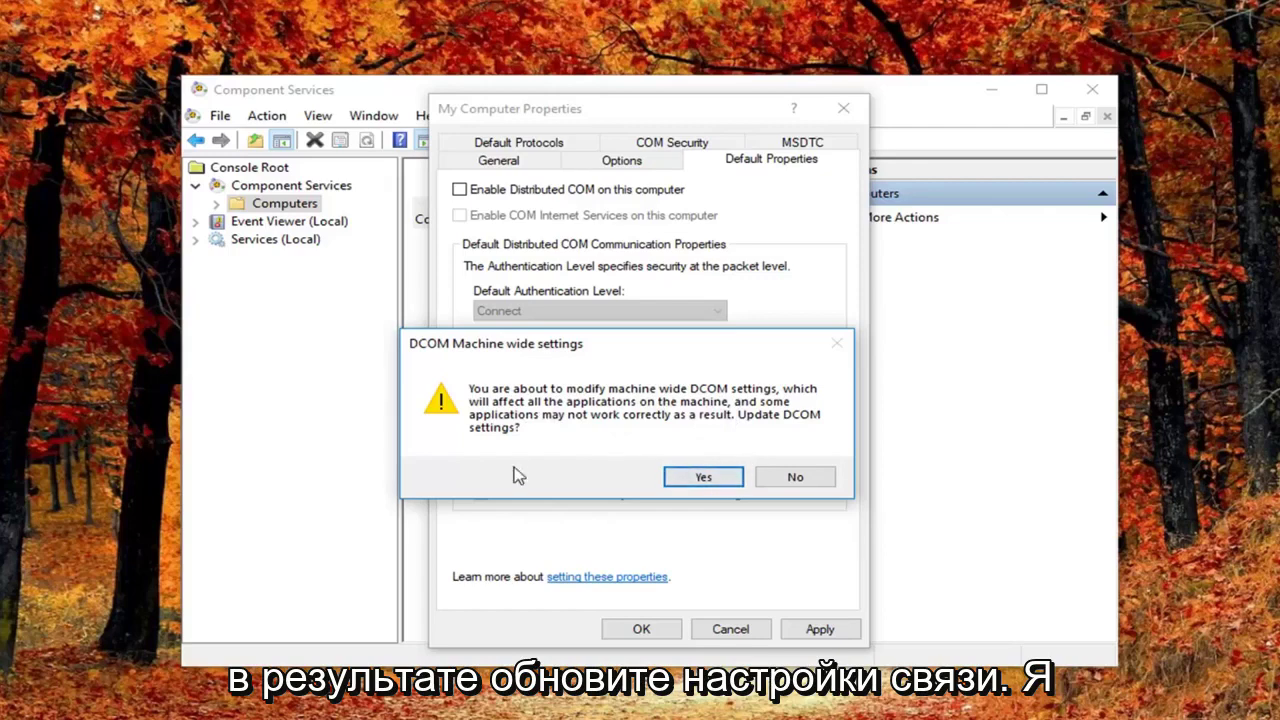
{"action": "left_click", "coordinate": [688, 480]}
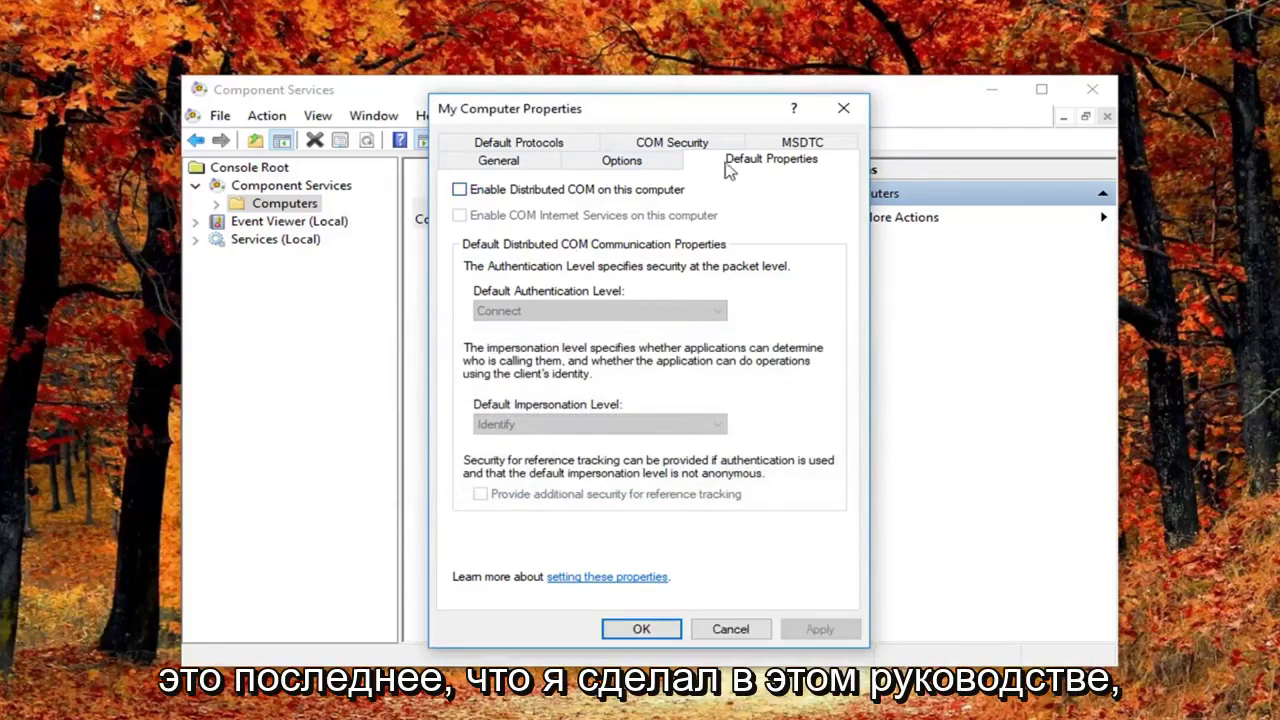
{"action": "left_click", "coordinate": [842, 124]}
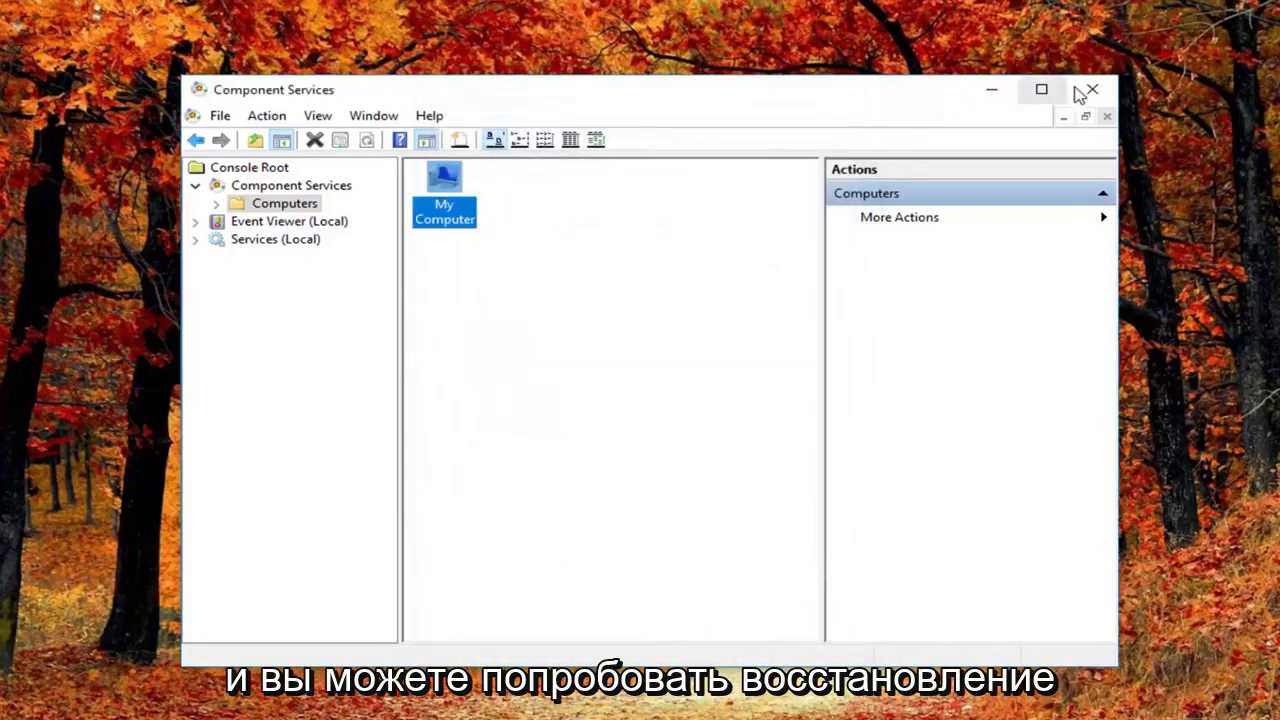